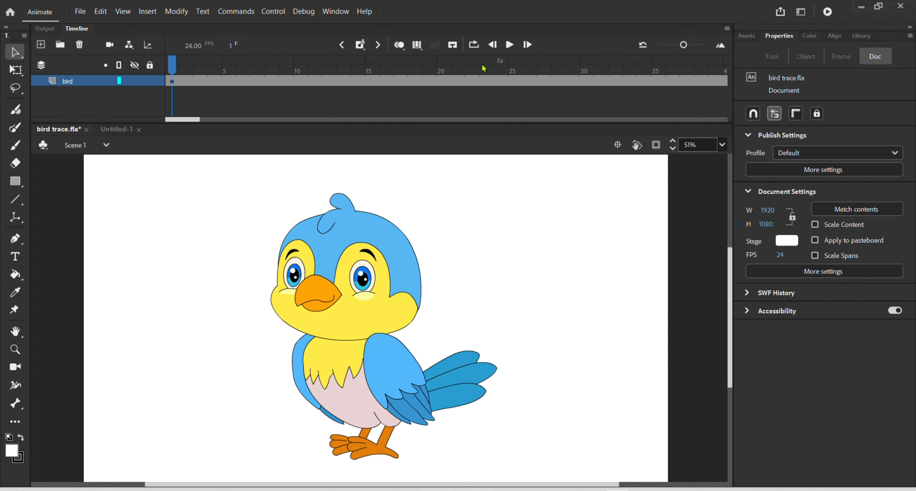
Step: Play the bird animation to preview it, stop playback and return the playhead to frame 1
left_click(511, 48)
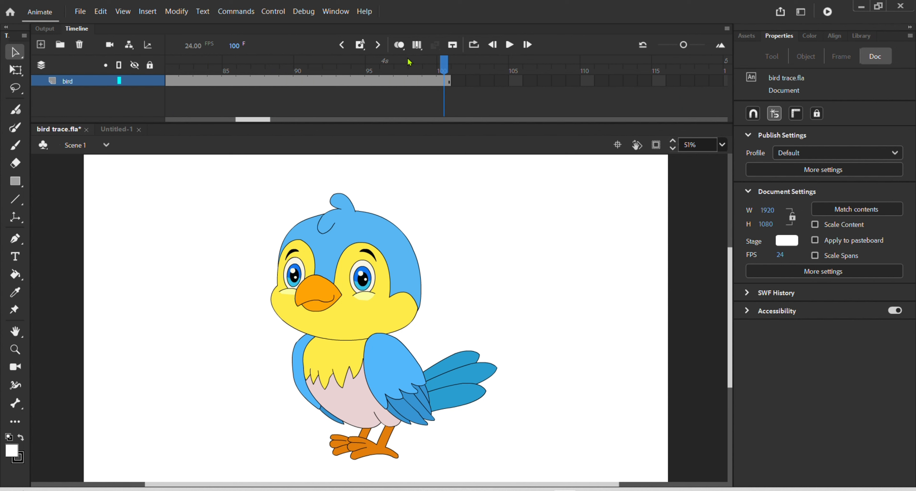
left_click(493, 46)
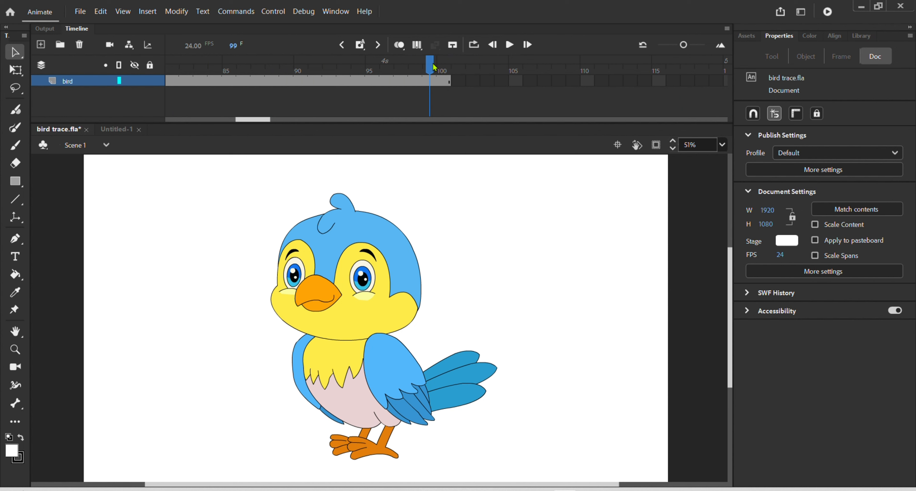
left_click_drag(431, 67, 1, 147)
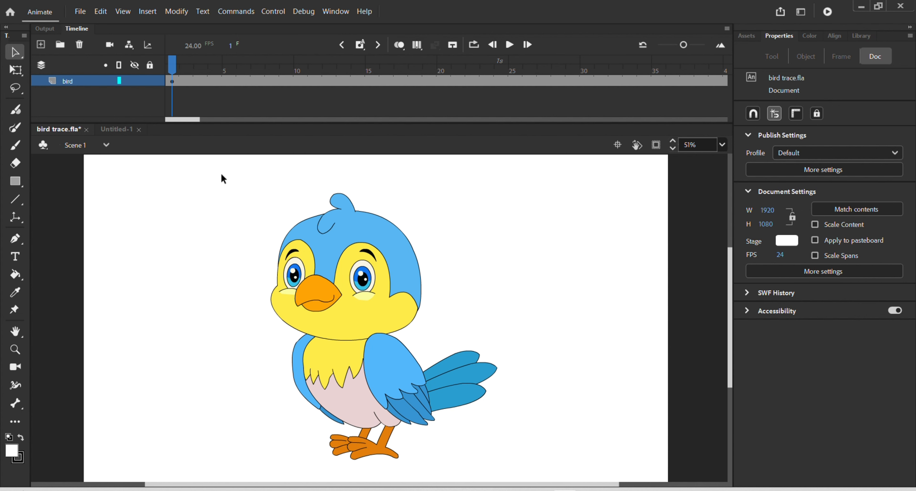
Step: Copy the whole bird from the bird trace document and paste it onto the stage of Untitled-1
left_click_drag(221, 173, 544, 482)
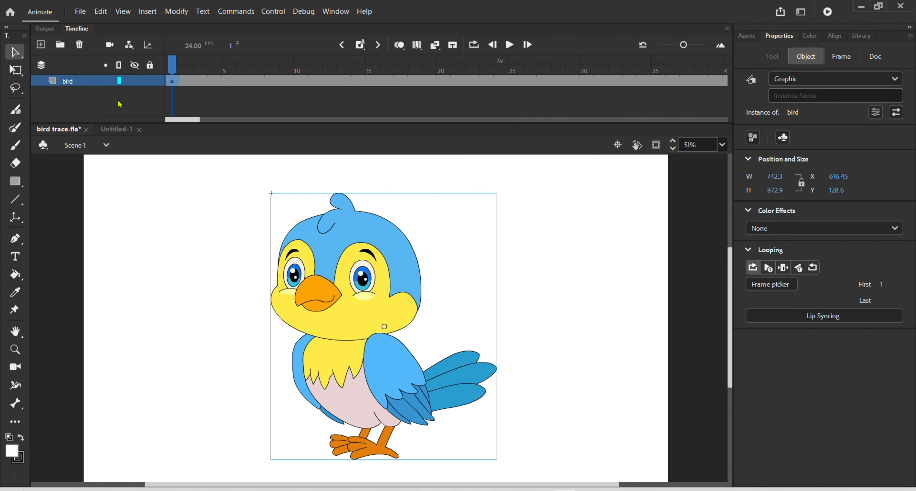
left_click(121, 130)
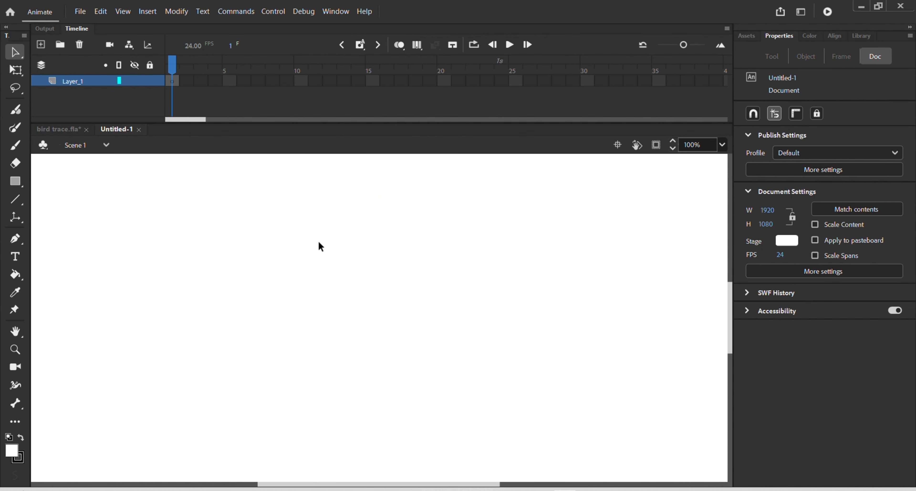
scroll(334, 250, "down", 2)
left_click_drag(355, 244, 405, 289)
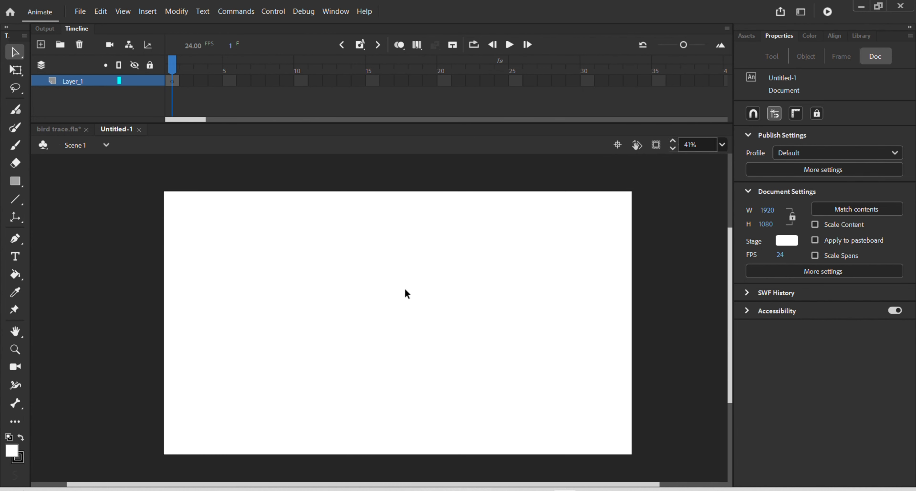
key("ctrl+v")
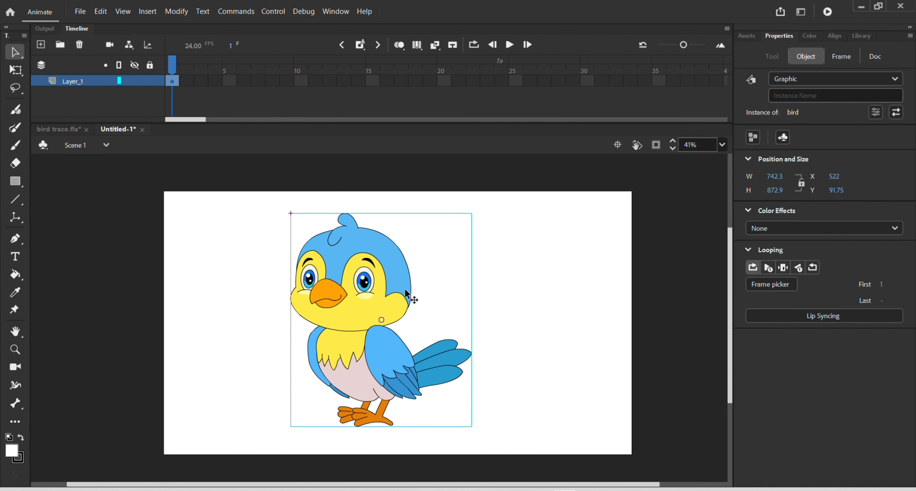
Step: Save the new document as an Animate Document named "idle pose bird"
key("ctrl+s")
type("idle")
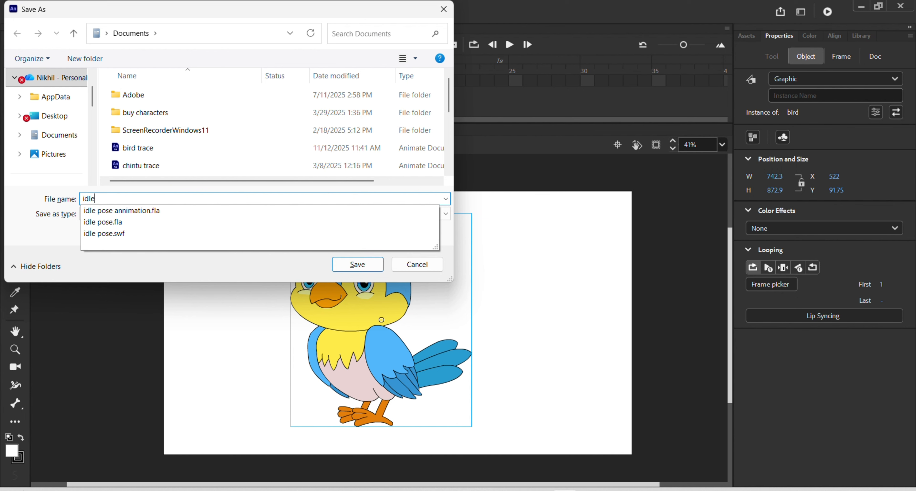
type(" pose bird")
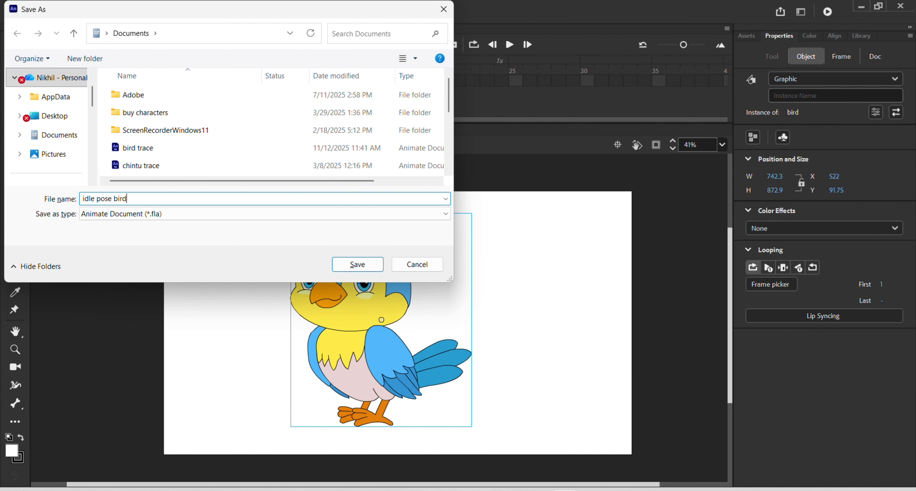
key("Return")
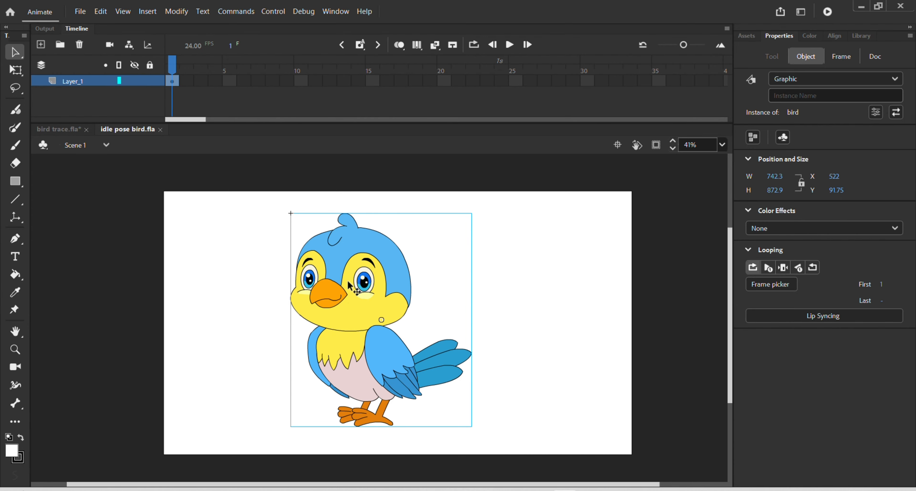
Step: Look inside the bird symbol at its separate layers and return to the main scene
scroll(349, 284, "up", 2)
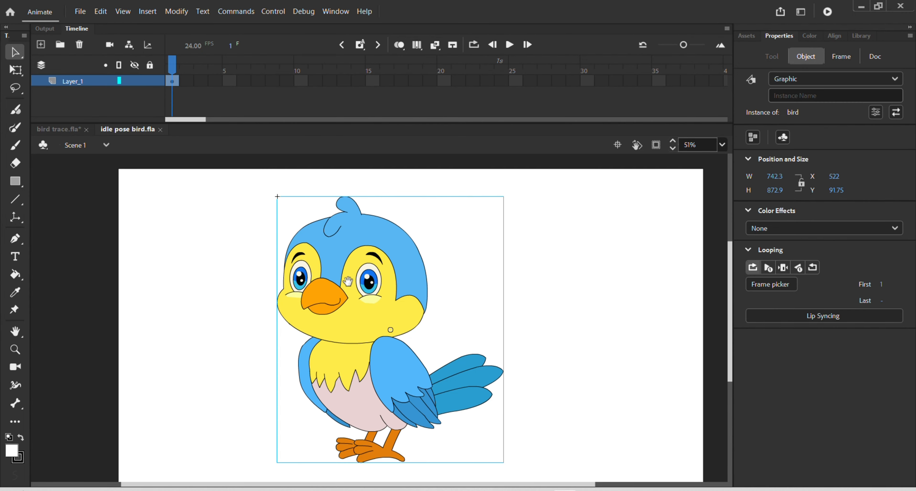
left_click_drag(348, 281, 328, 257)
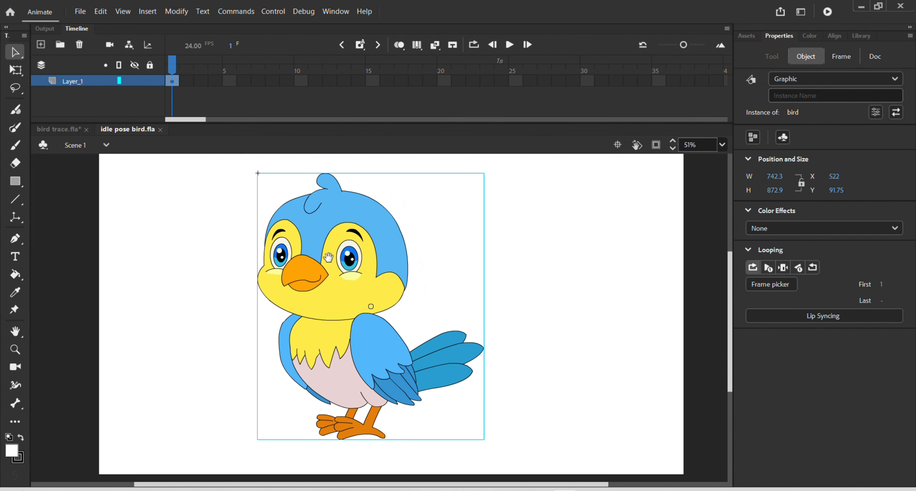
double_click(334, 270)
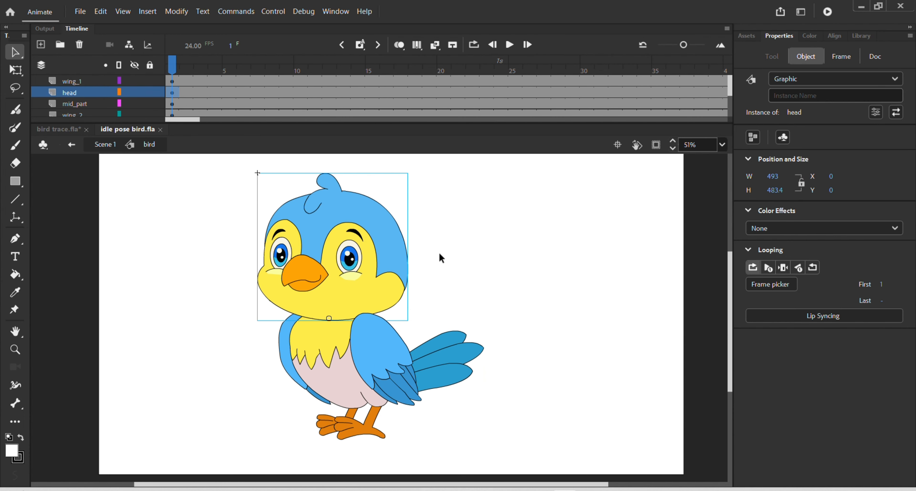
double_click(445, 251)
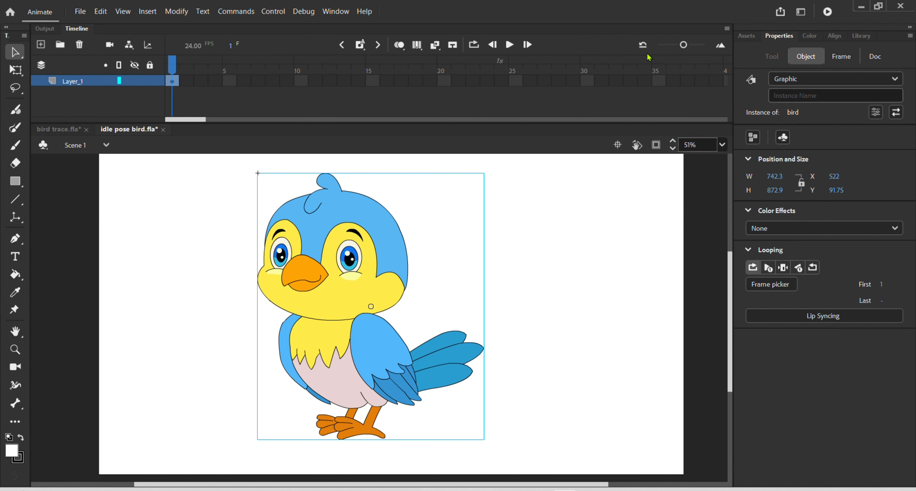
Step: Distribute the bird instance to its own layer and open the bird symbol for editing
left_click_drag(682, 45, 671, 45)
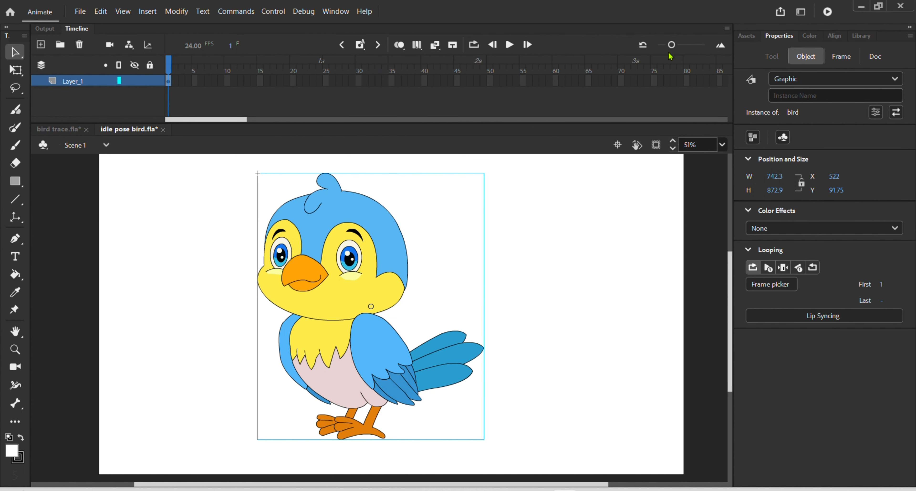
left_click(204, 213)
right_click(317, 233)
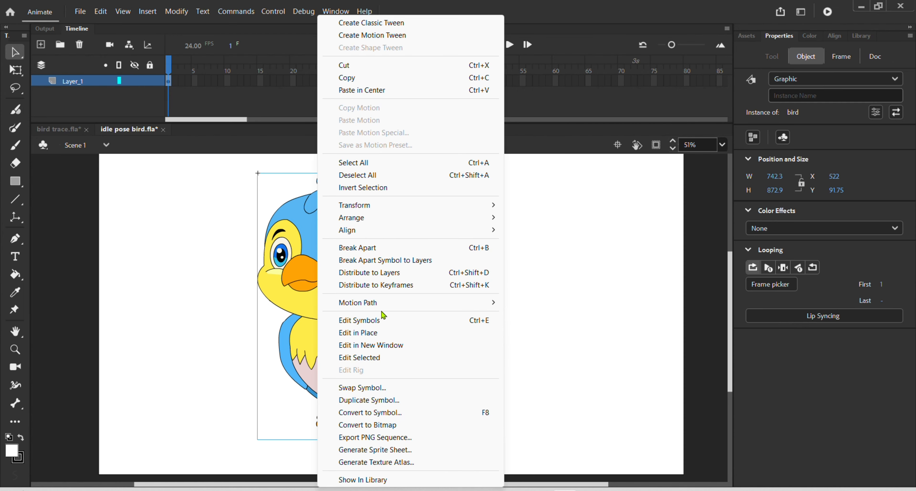
left_click(391, 272)
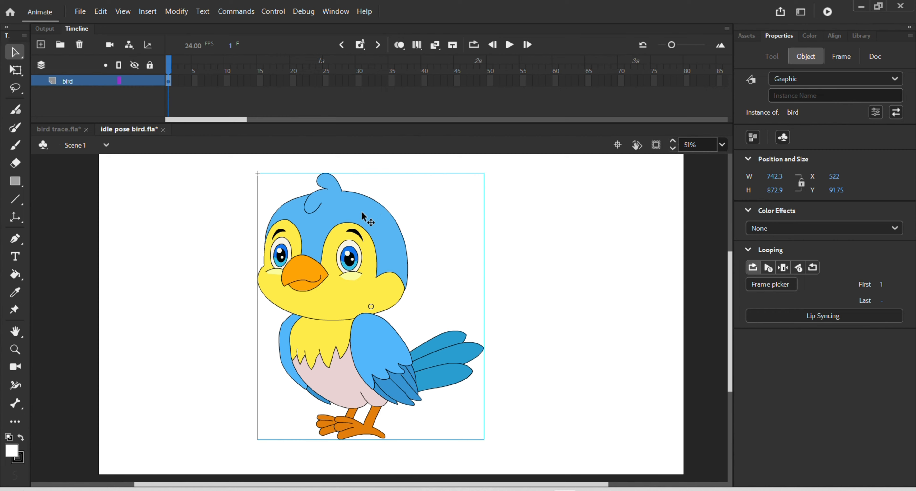
double_click(340, 241)
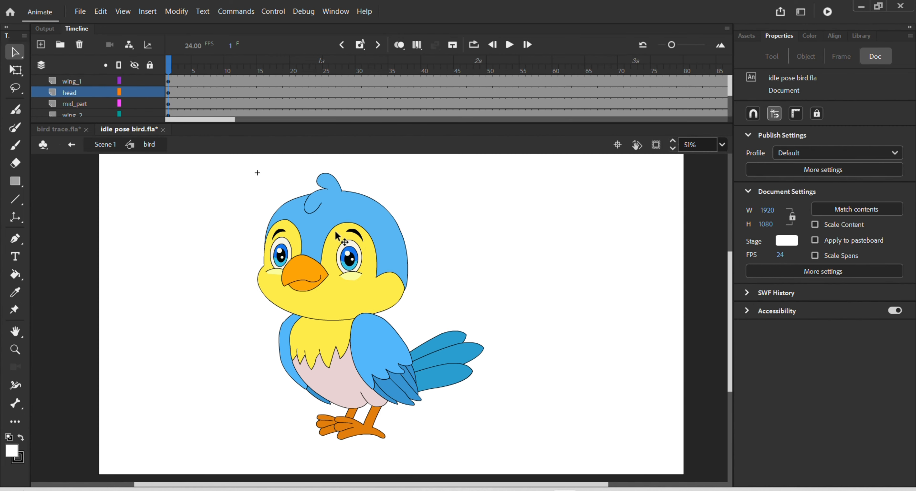
Step: Move the head, both wings, middle body part, left leg and tail apart to show the separate pieces
left_click(343, 241)
left_click_drag(355, 255, 555, 245)
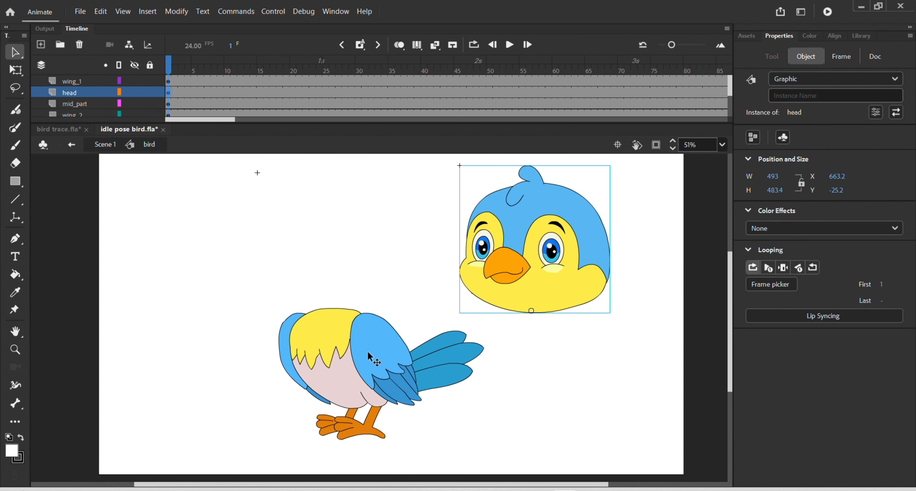
left_click_drag(372, 357, 362, 272)
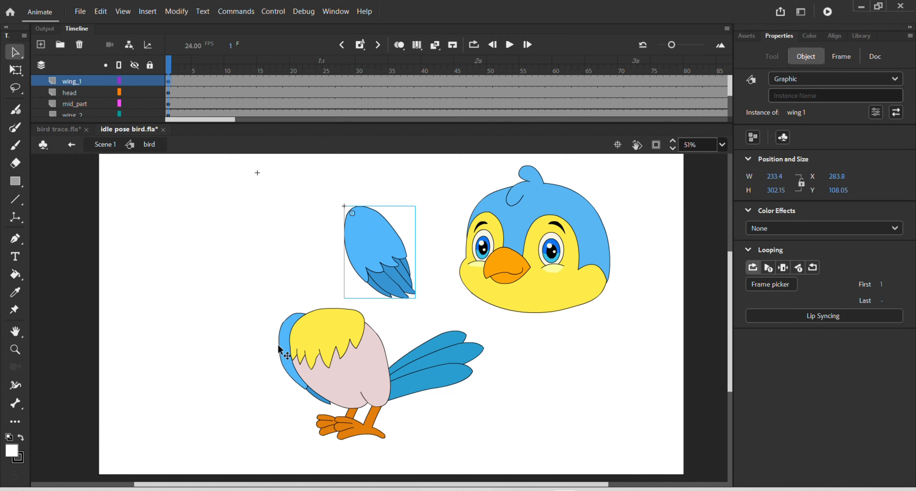
left_click_drag(279, 347, 261, 310)
left_click_drag(304, 389, 169, 408)
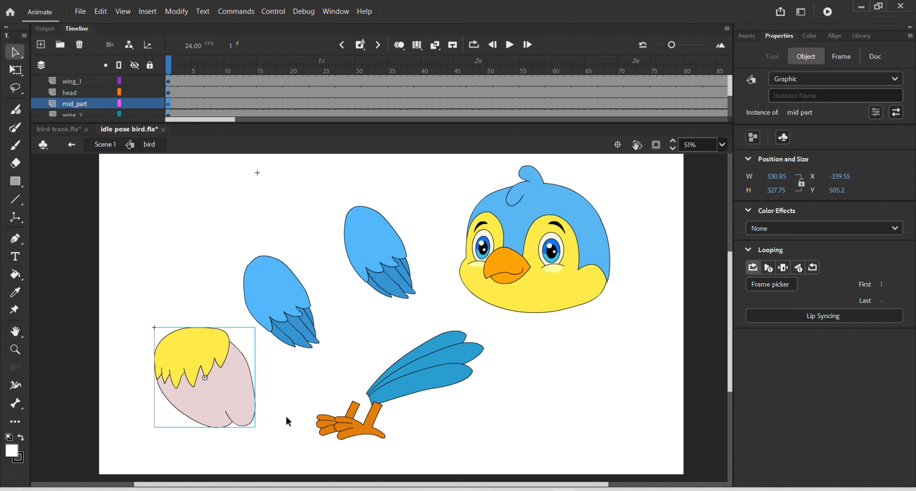
left_click_drag(369, 431, 379, 457)
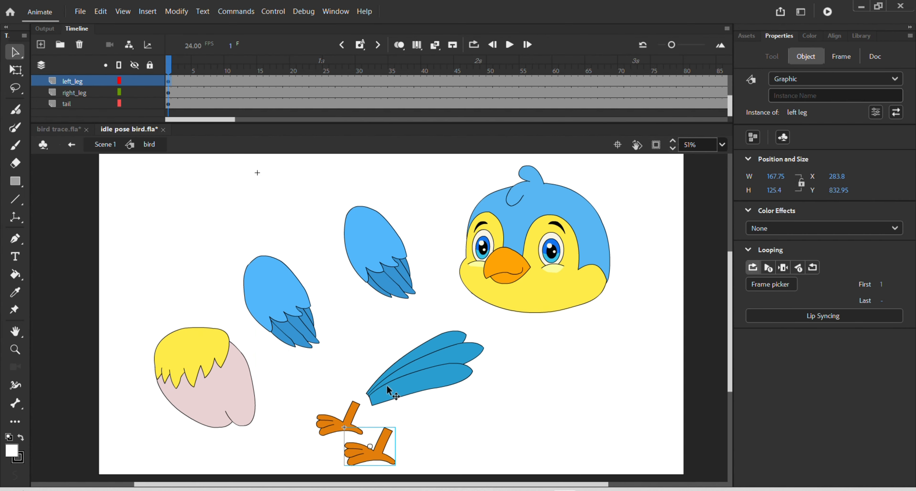
left_click_drag(386, 384, 517, 387)
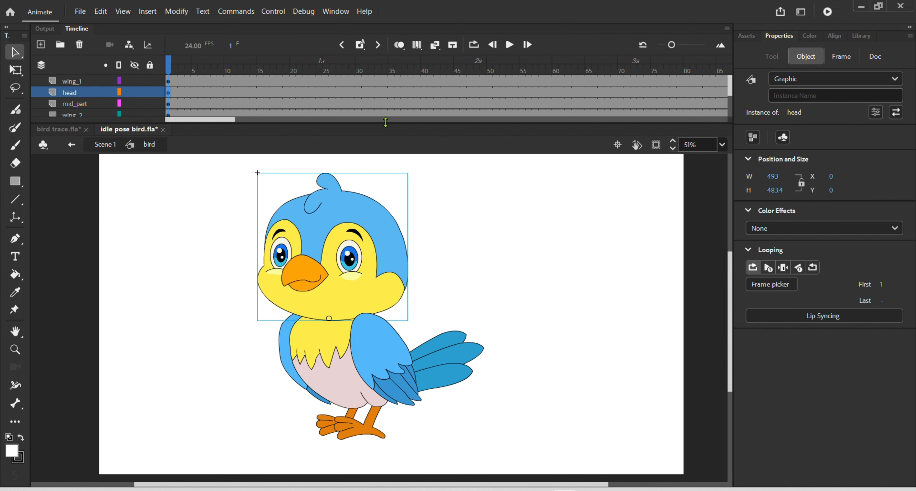
Step: Enlarge the timeline so all of the bird symbol's layers fit, and clear the head selection
left_click_drag(386, 124, 395, 164)
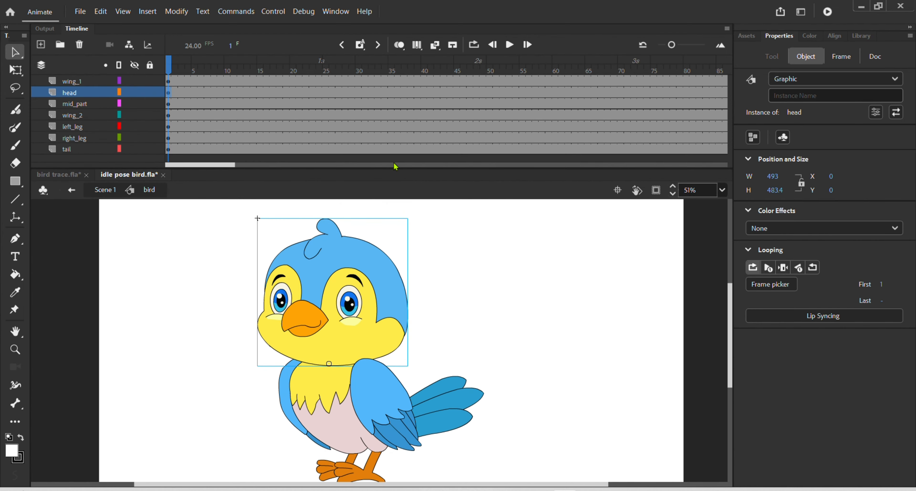
scroll(410, 343, "down", 2)
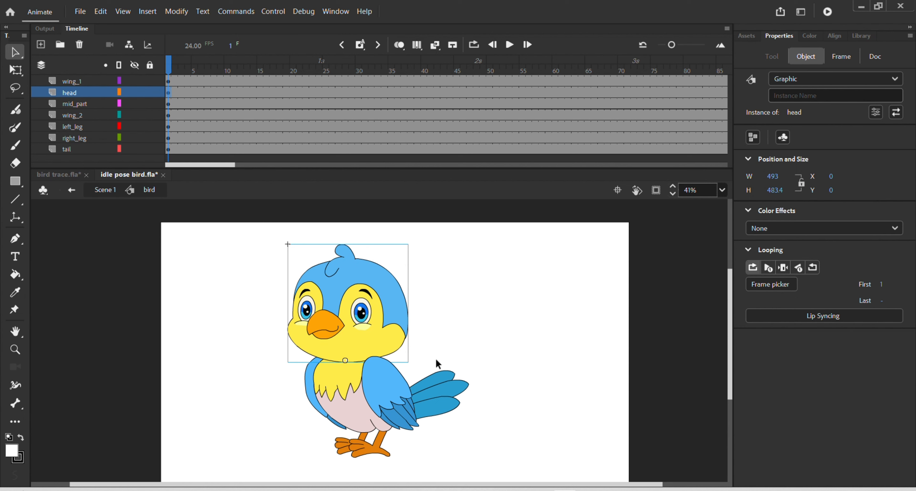
mouse_move(441, 347)
left_mouse_down()
mouse_move(448, 328)
mouse_move(454, 337)
left_mouse_up()
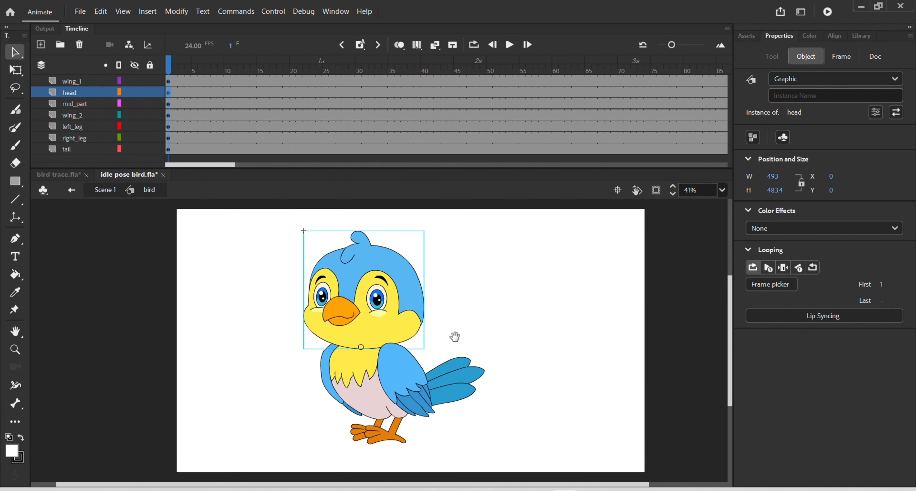
left_click(469, 333)
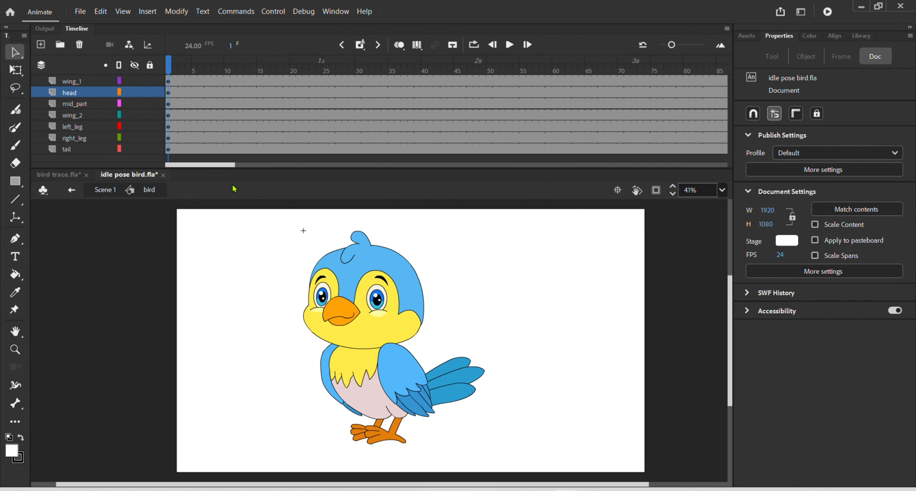
Step: Open the eyes symbol nested in the head, scrub its blink animation to frame 30 and go back to the head symbol
double_click(380, 302)
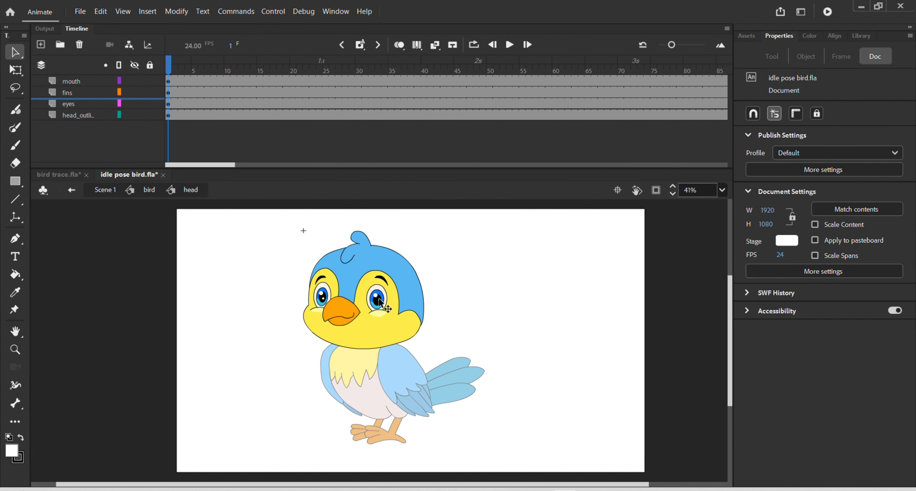
double_click(380, 302)
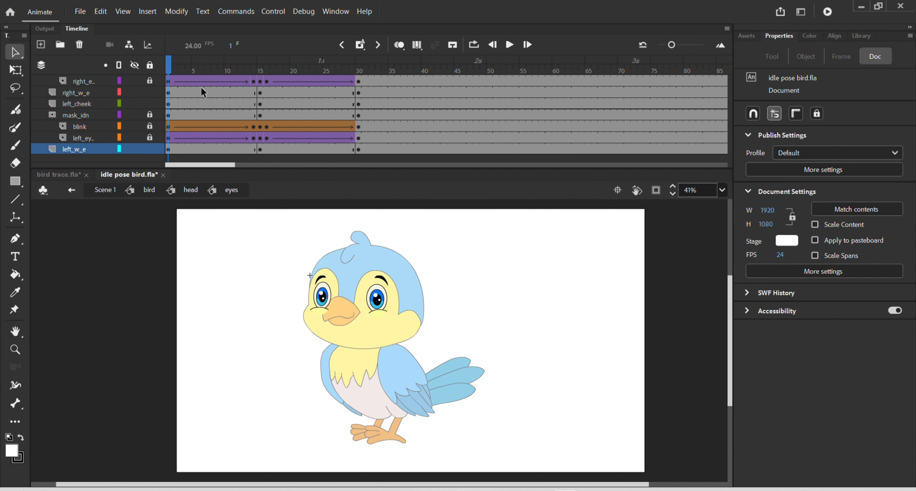
left_click_drag(169, 67, 360, 100)
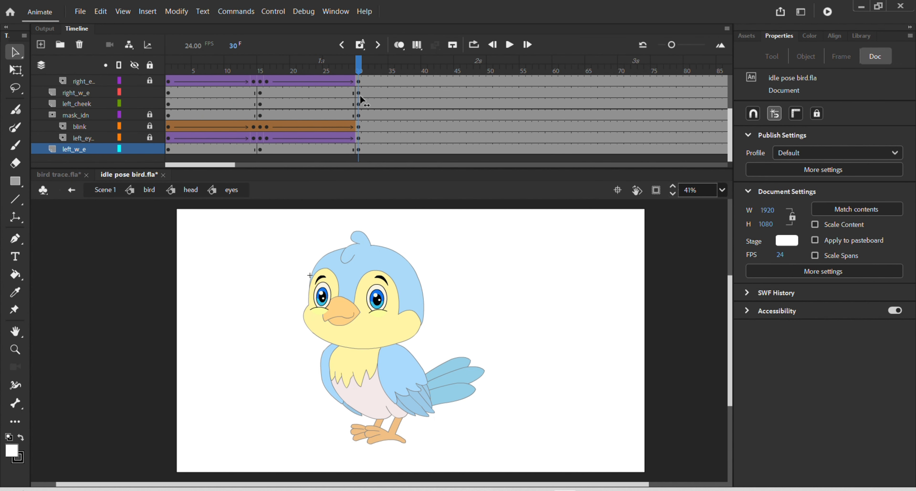
double_click(502, 302)
Step: Check the head symbol's layers at frame 30, rewind to frame 1 and return to the bird symbol
left_click_drag(358, 68, 359, 144)
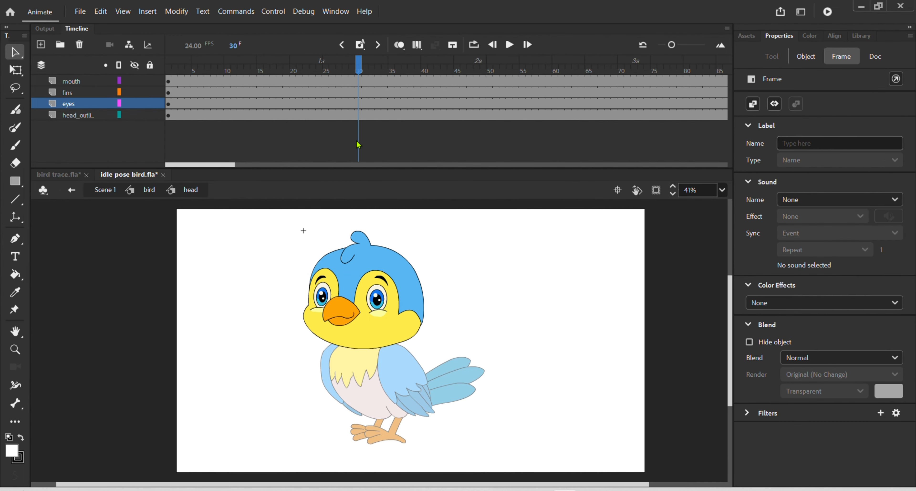
left_click(359, 144)
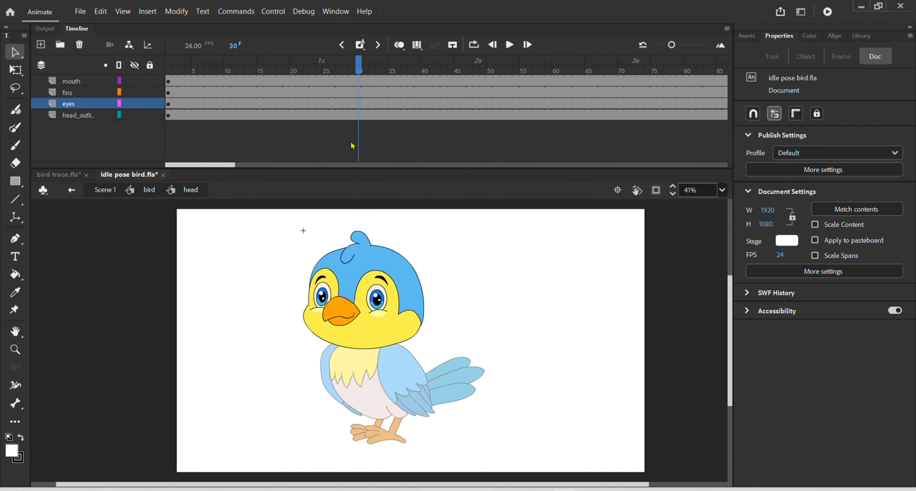
left_click(359, 70)
left_click_drag(359, 70, 169, 121)
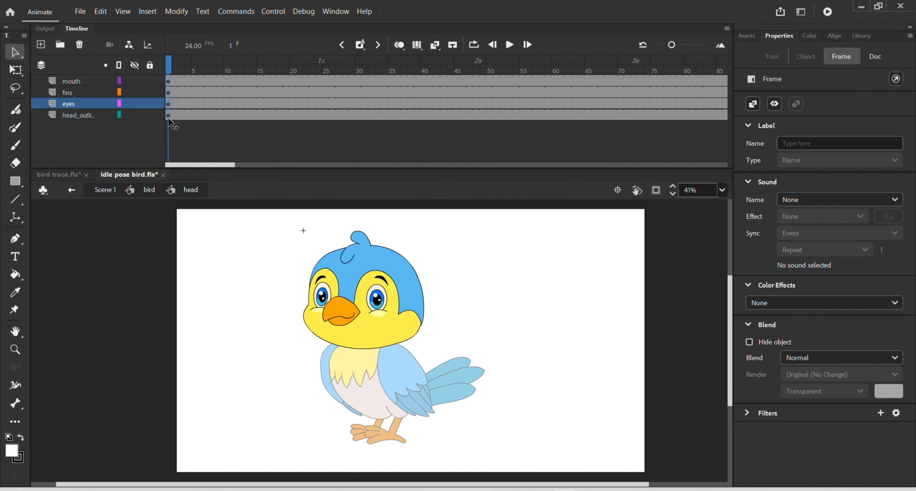
left_click(409, 228)
double_click(457, 241)
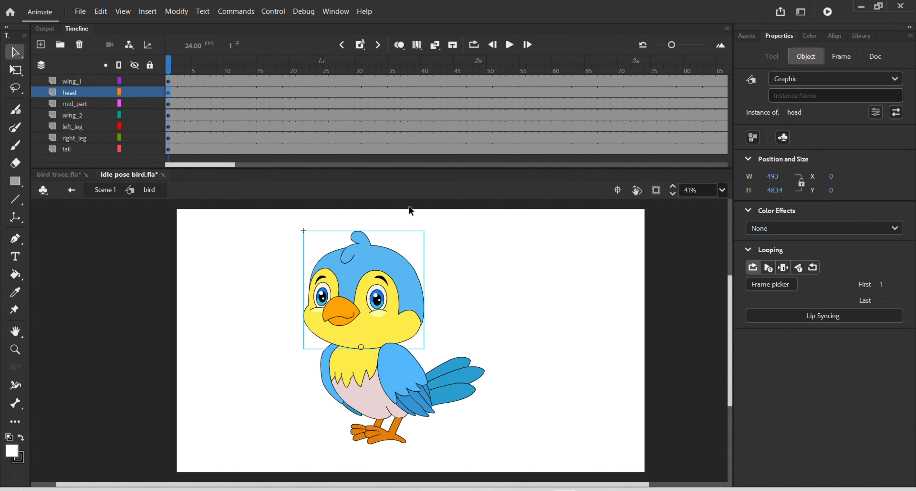
Step: Insert keyframes at frame 30 on all seven layers of the bird symbol
left_click_drag(170, 64, 312, 93)
left_click(358, 73)
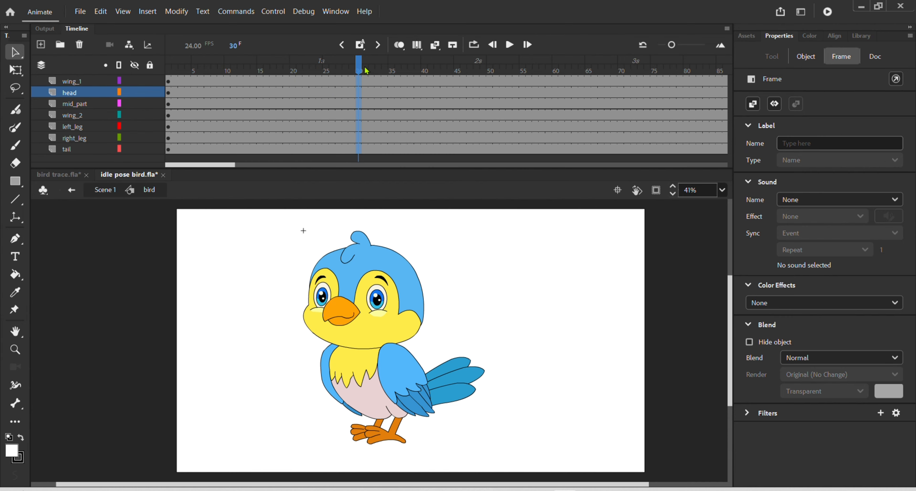
key("ctrl+a")
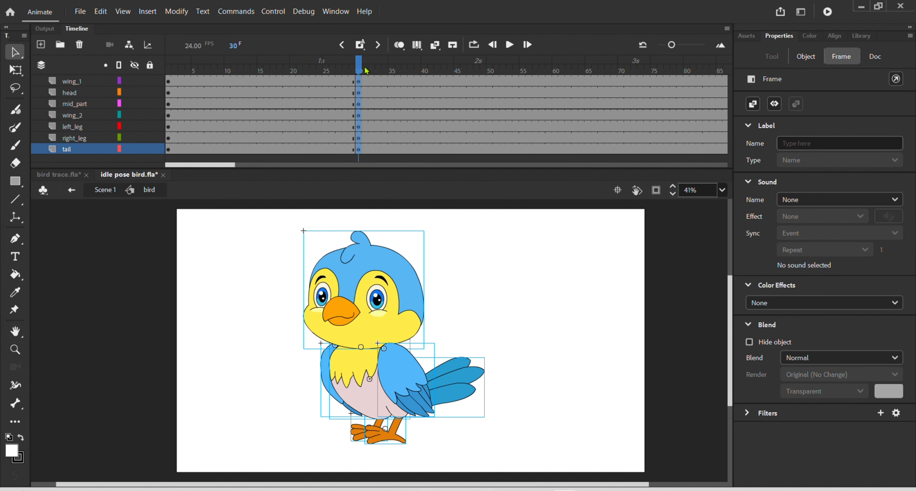
left_click_drag(367, 70, 367, 101)
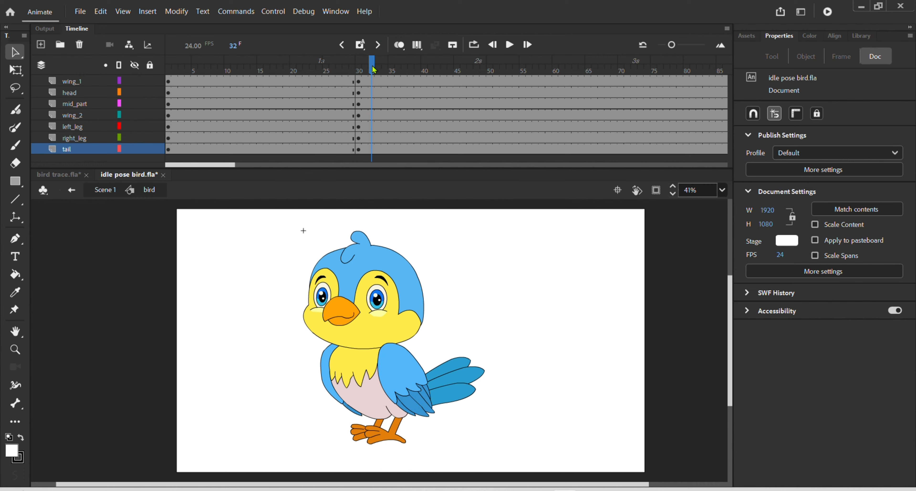
Step: Insert keyframes at frame 15 on all the bird's layers and clear the selection
left_click_drag(372, 65, 125, 110)
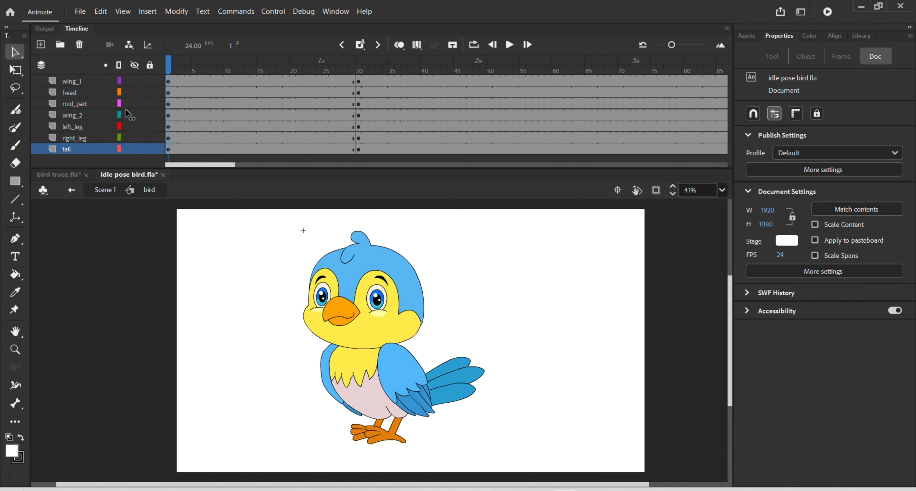
left_click(261, 75)
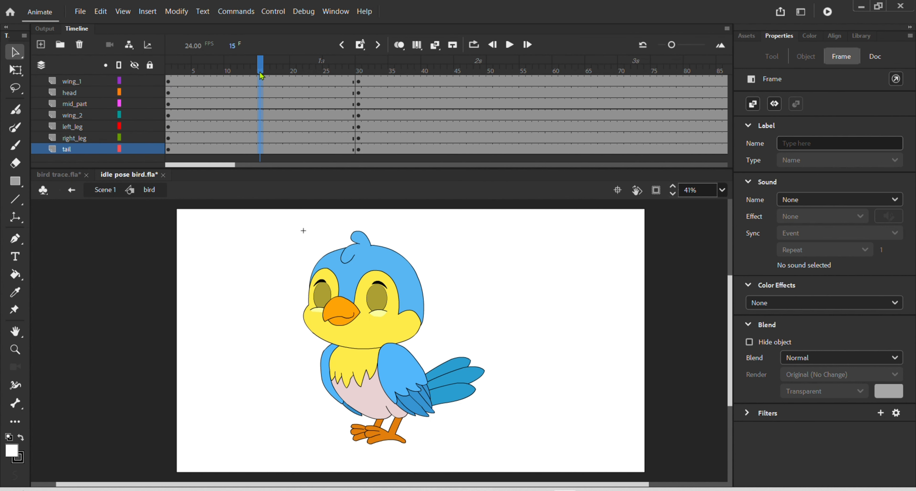
key("F6")
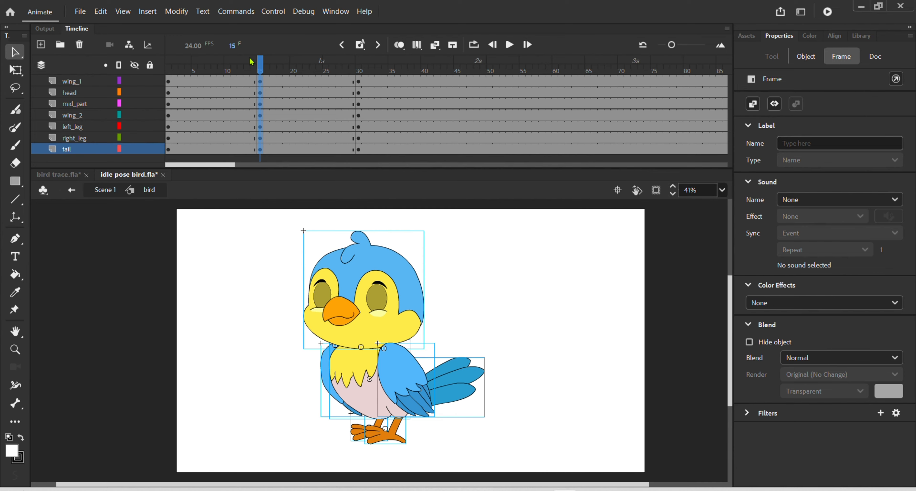
left_click(444, 296)
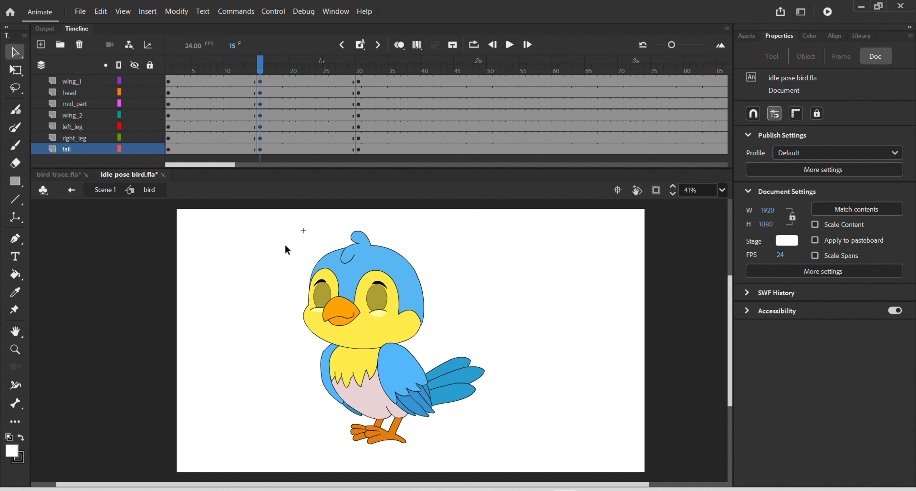
Step: Select every part except the legs at frame 15 and squash them down with Free Transform to about 734 px high
left_click_drag(284, 244, 486, 400)
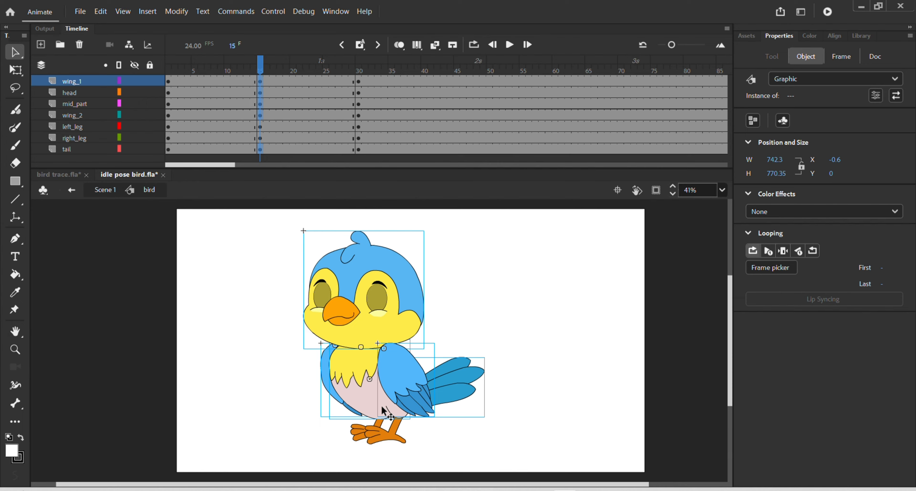
left_click_drag(371, 334, 520, 310)
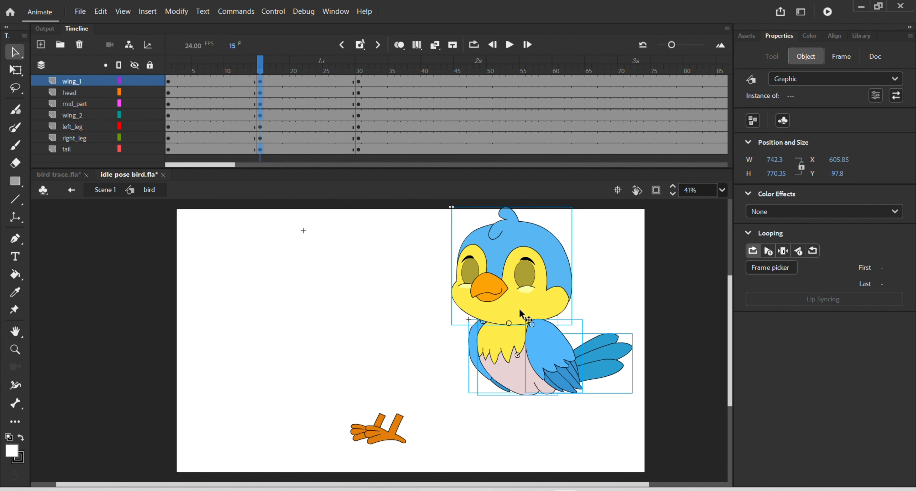
key("ctrl+z")
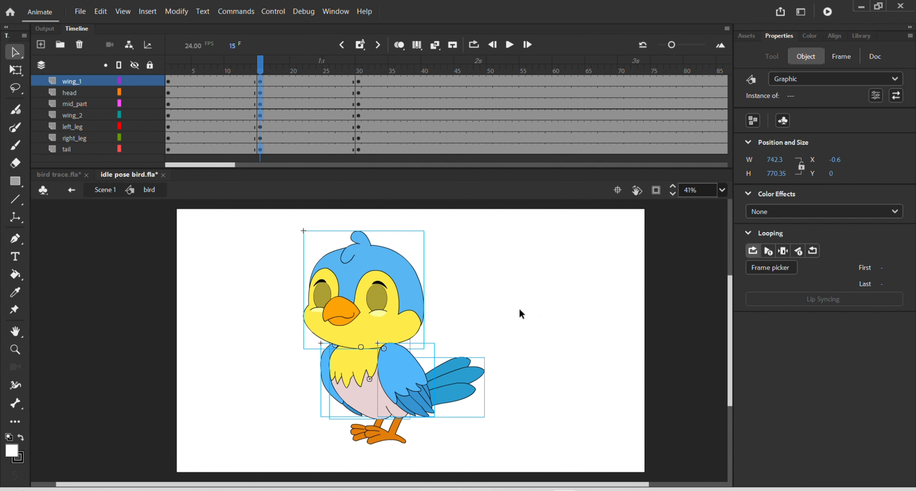
key("q")
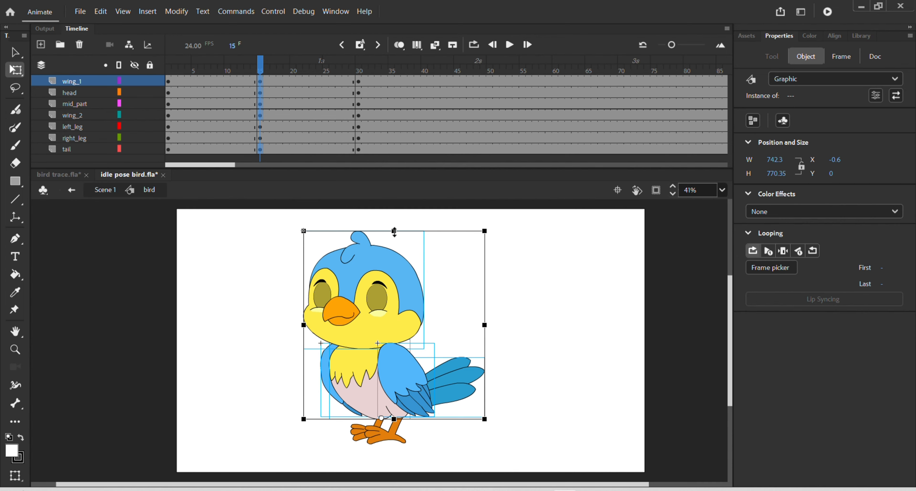
left_click_drag(394, 231, 397, 240)
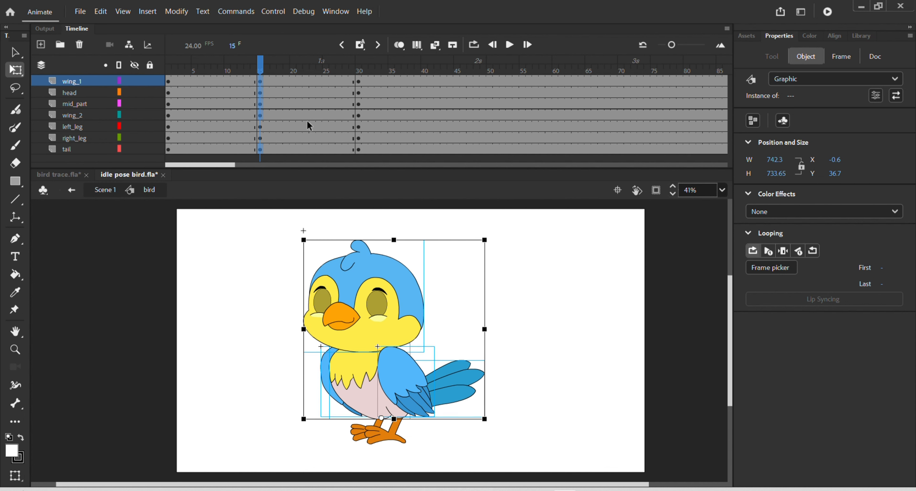
Step: Reselect the squashed parts, shift their shared transformation point down to the lower body and clear the selection
left_click_drag(266, 68, 261, 68)
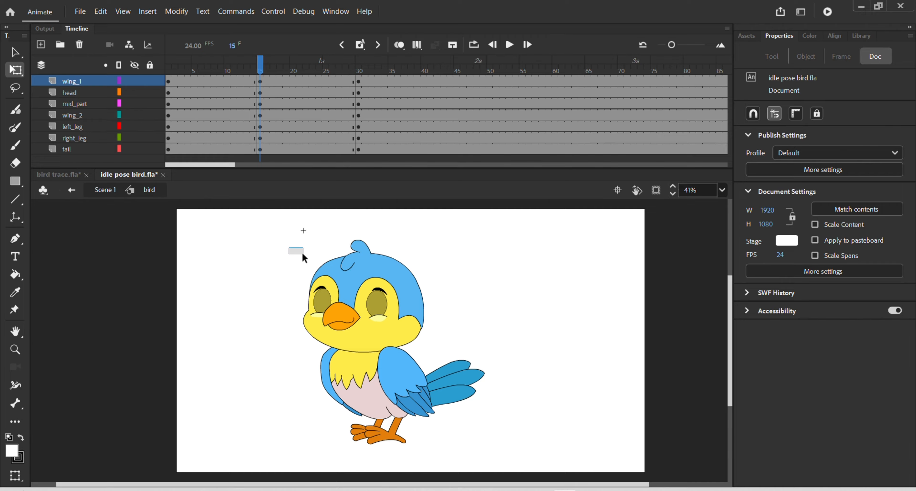
left_click_drag(302, 252, 479, 395)
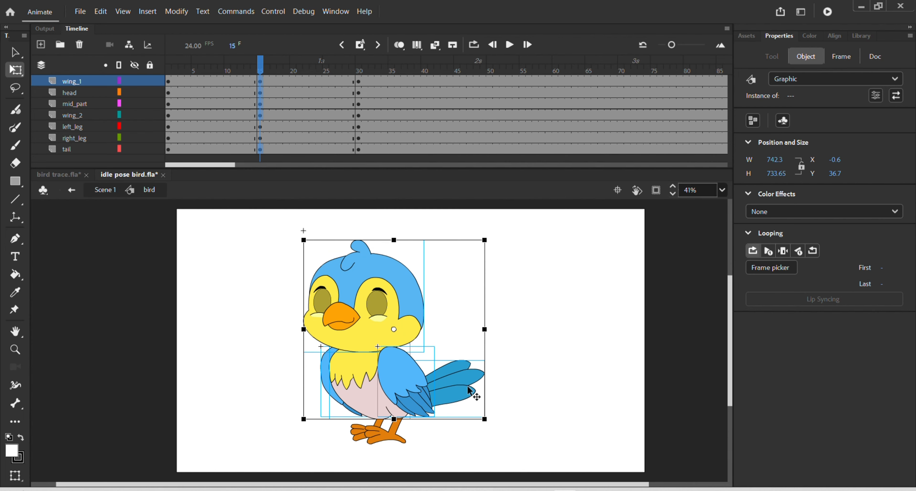
left_click_drag(394, 329, 403, 403)
left_click(531, 287)
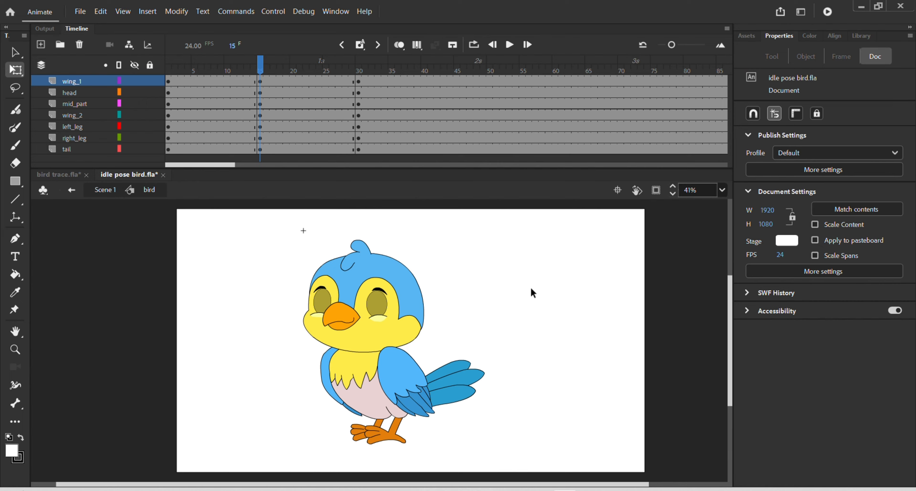
Step: Tilt the head counter-clockwise about its neck pivot at frame 15, and rotate wing_1 slightly clockwise about its shoulder
left_click(368, 284)
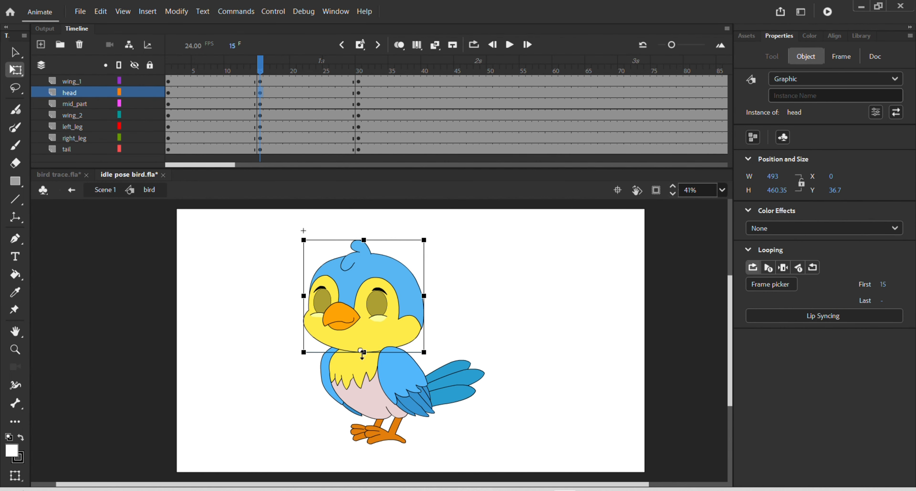
left_click_drag(431, 236, 409, 236)
left_click(406, 384)
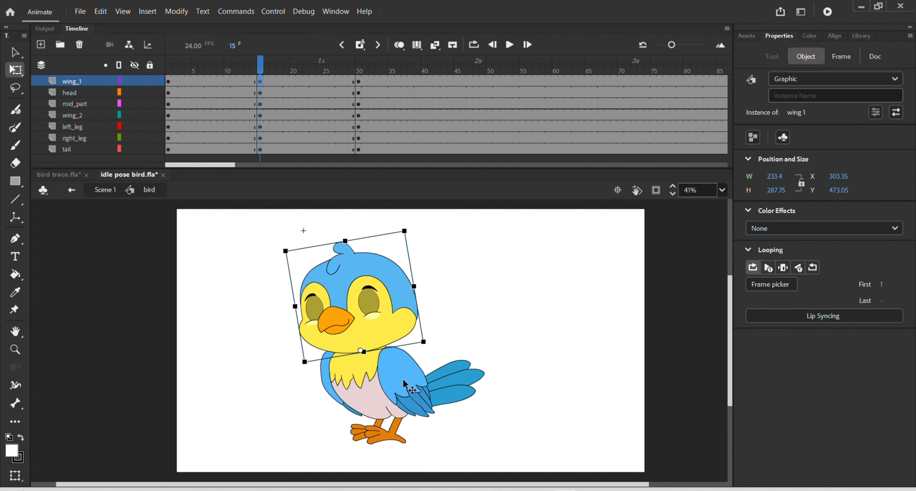
scroll(417, 405, "up", 1)
scroll(417, 405, "up", 2)
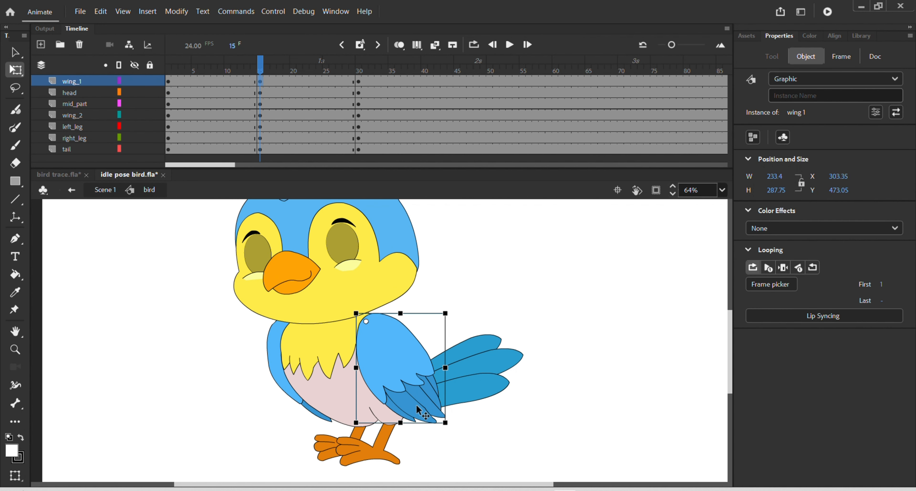
left_click_drag(466, 436, 420, 444)
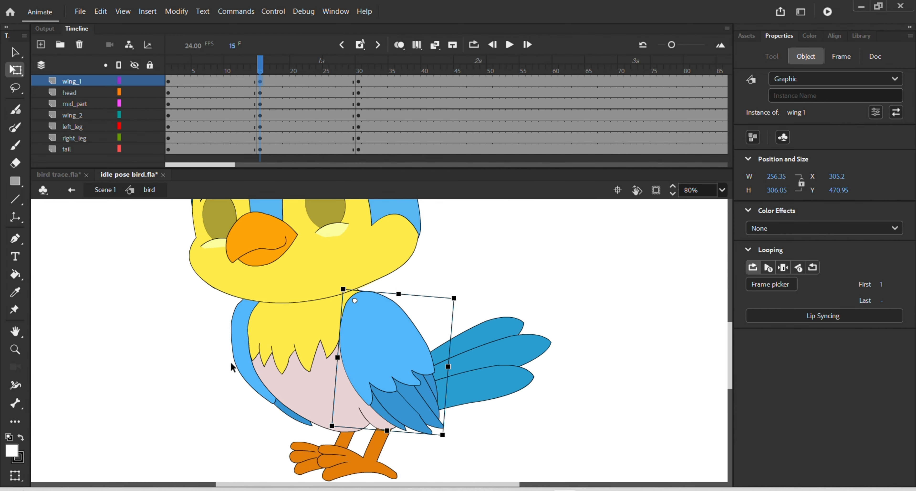
Step: Rotate wing_2 slightly clockwise away from the body, and raise the tail counter-clockwise and stretch it to about 420 px wide
left_click(235, 369)
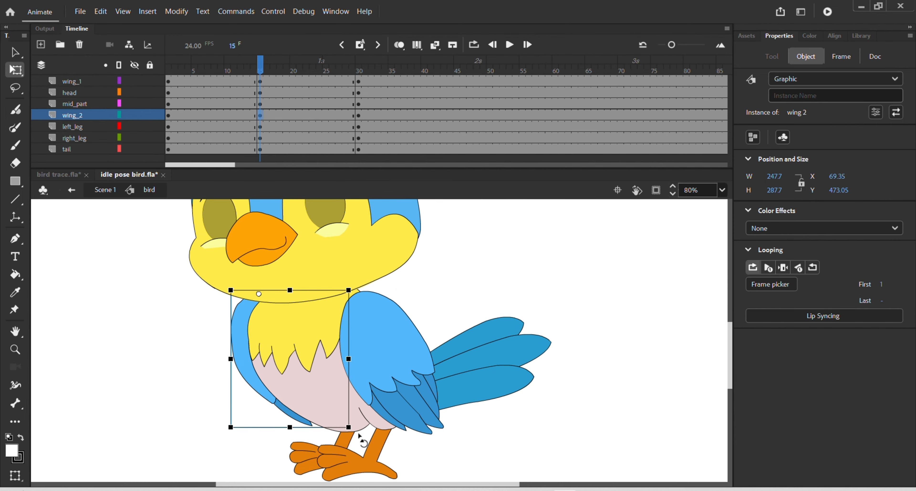
left_click_drag(358, 439, 350, 460)
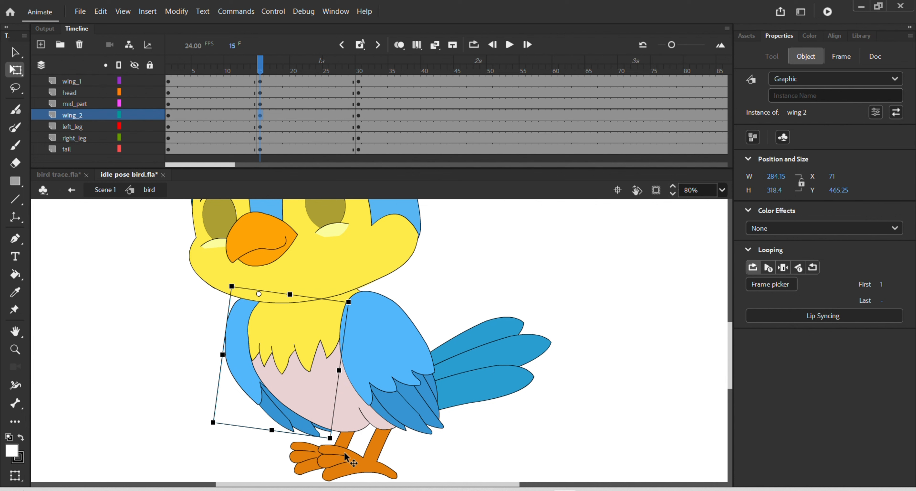
left_click(486, 365)
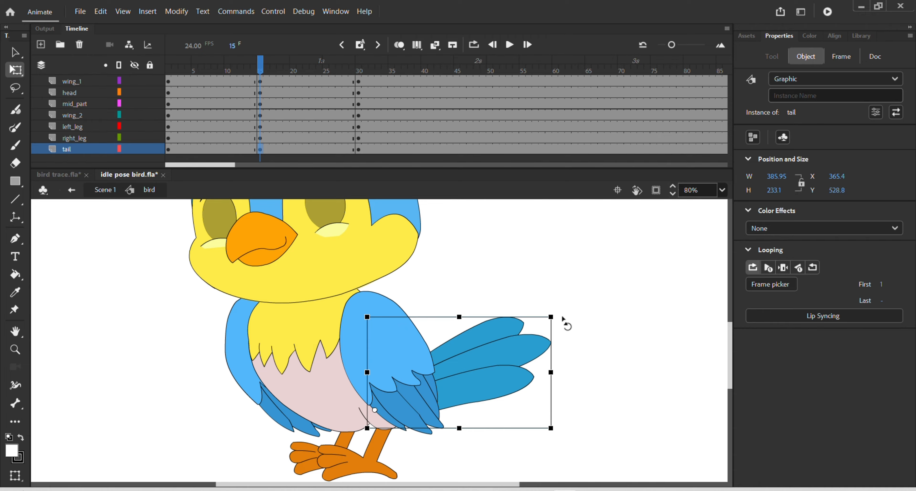
left_click_drag(566, 322, 559, 306)
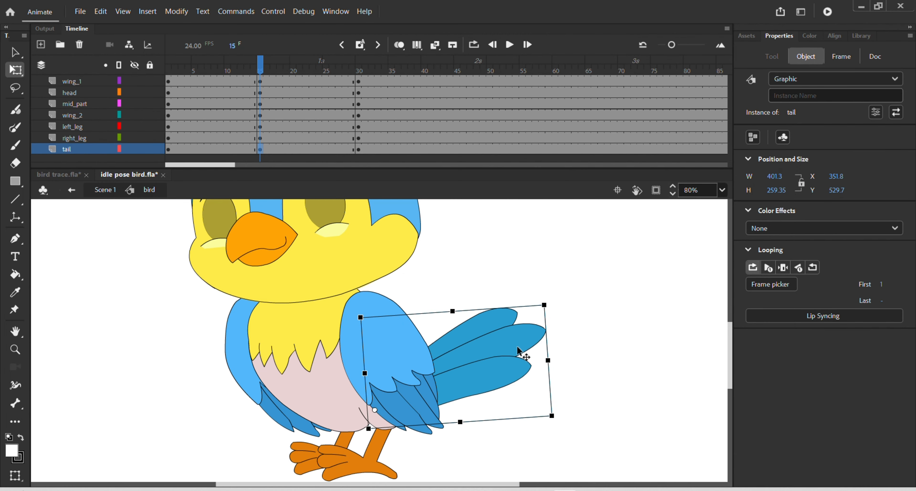
left_click_drag(548, 359, 557, 358)
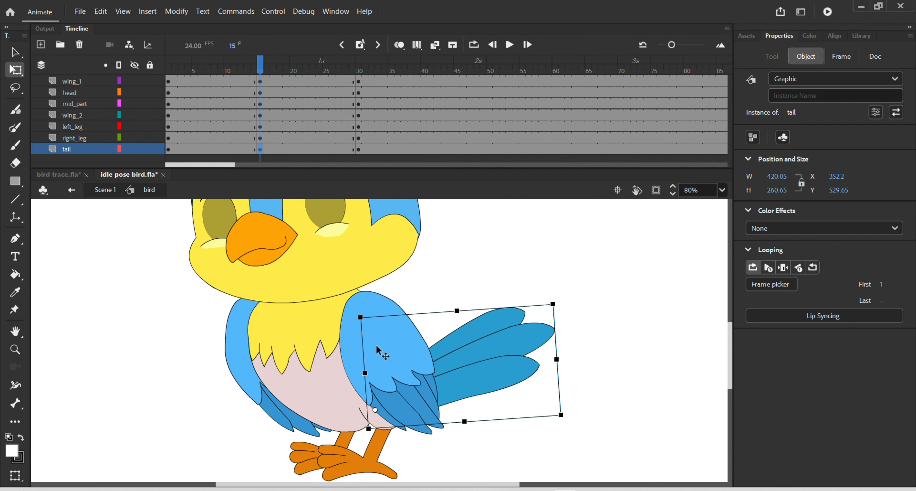
Step: Shift the middle body part slightly down and left at frame 15, to about X 98.25, Y 465.25
left_click(311, 350)
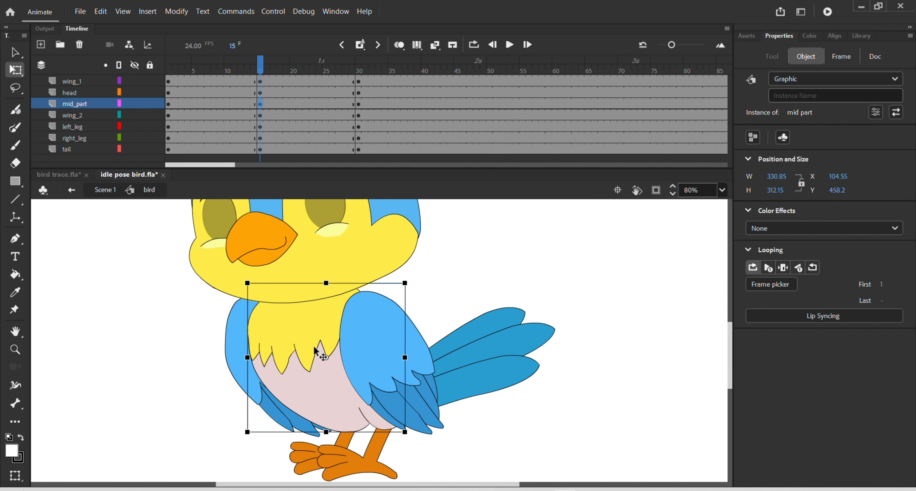
left_click_drag(313, 346, 311, 346)
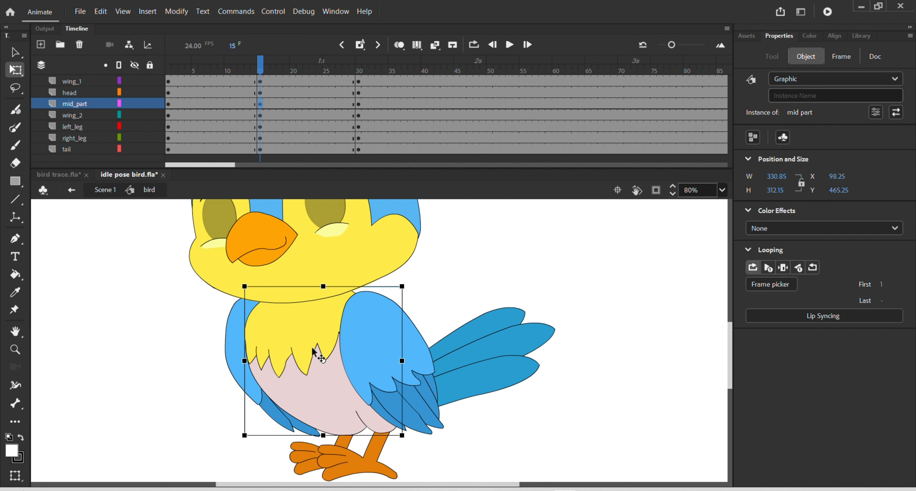
scroll(311, 347, "down", 1)
scroll(313, 331, "down", 2)
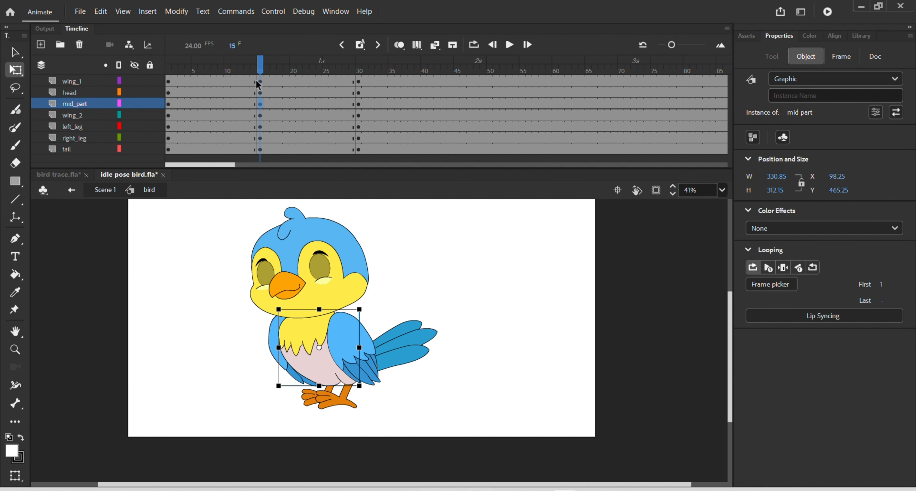
Step: Create classic tweens on all layers across both keyframe spans, from frame 1 to frame 30
left_click(257, 68)
left_click_drag(258, 68, 238, 110)
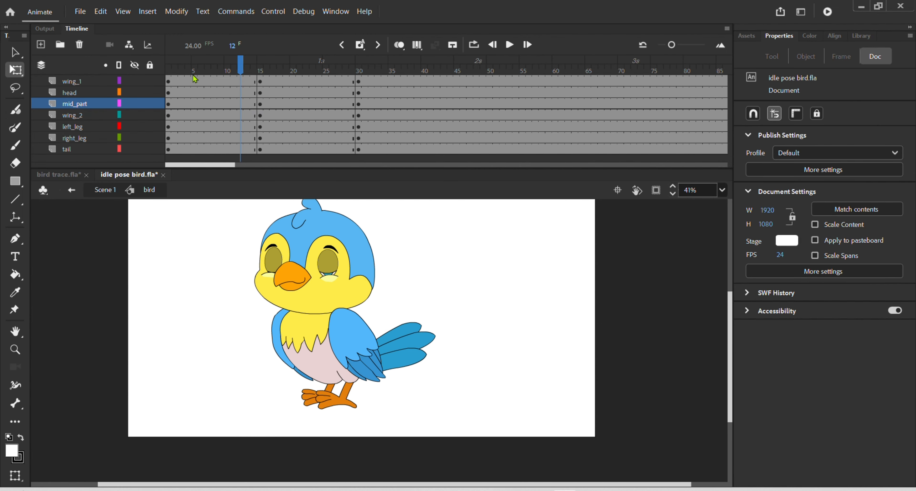
left_click_drag(193, 82, 333, 151)
right_click(307, 141)
left_click(354, 141)
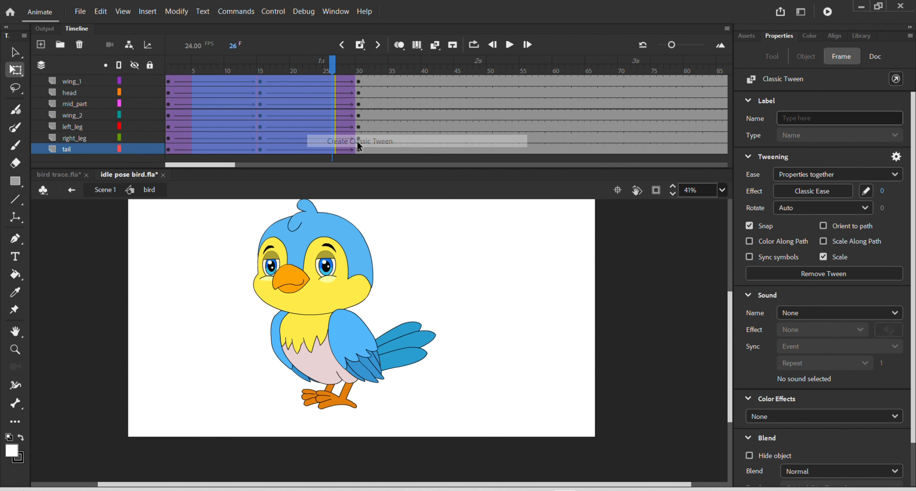
Step: Play the tweened idle animation from frame 1, rewind it and scrub through to frame 30 to check the motion
left_click_drag(333, 67, 170, 144)
left_click(509, 44)
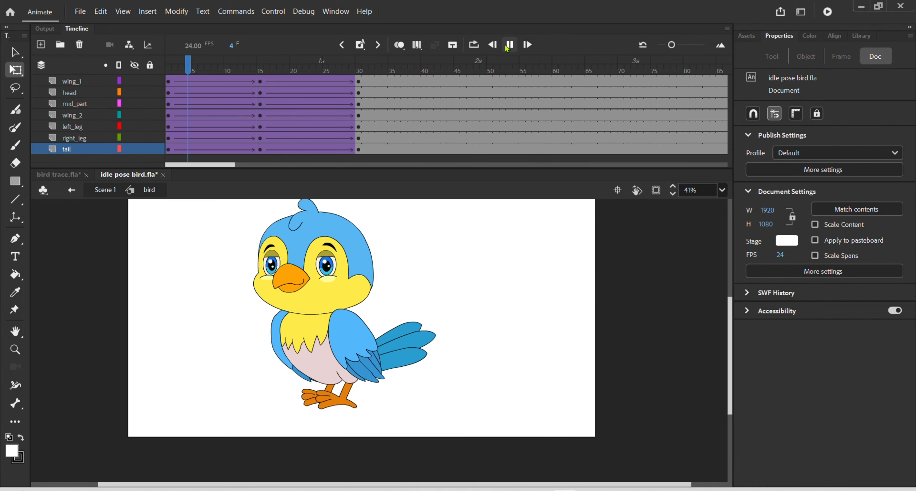
left_click(508, 44)
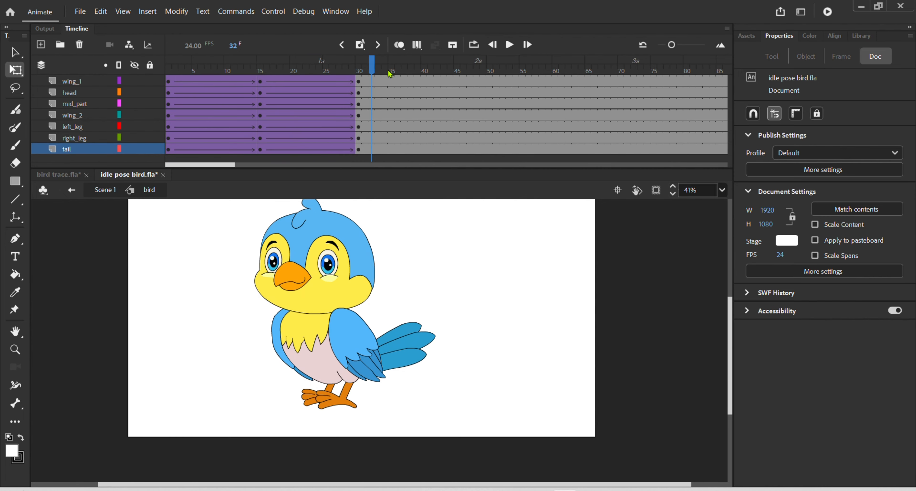
left_click(514, 49)
left_click(516, 51)
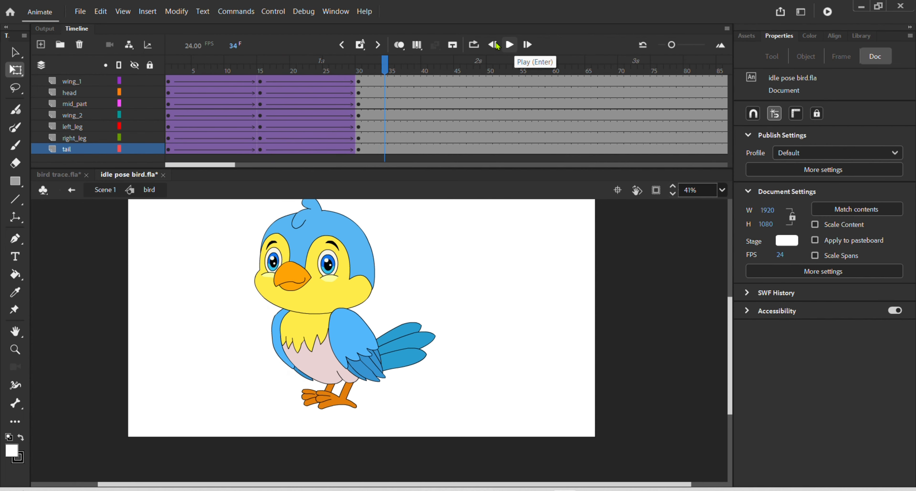
left_click_drag(385, 66, 151, 136)
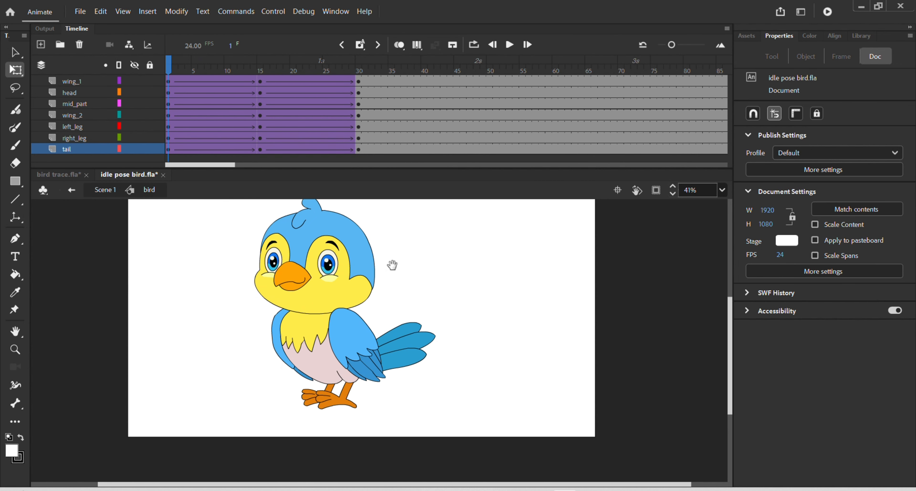
left_click_drag(397, 268, 399, 283)
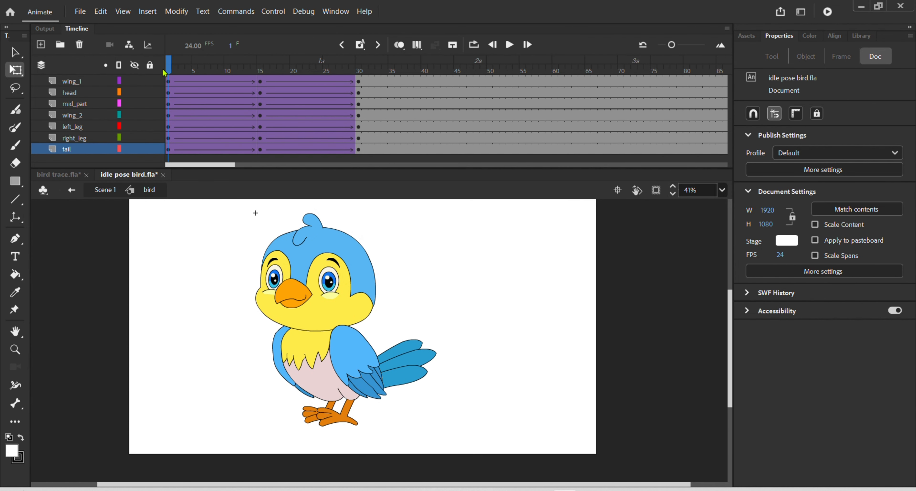
left_click_drag(170, 70, 361, 103)
left_click_drag(190, 113, 354, 125)
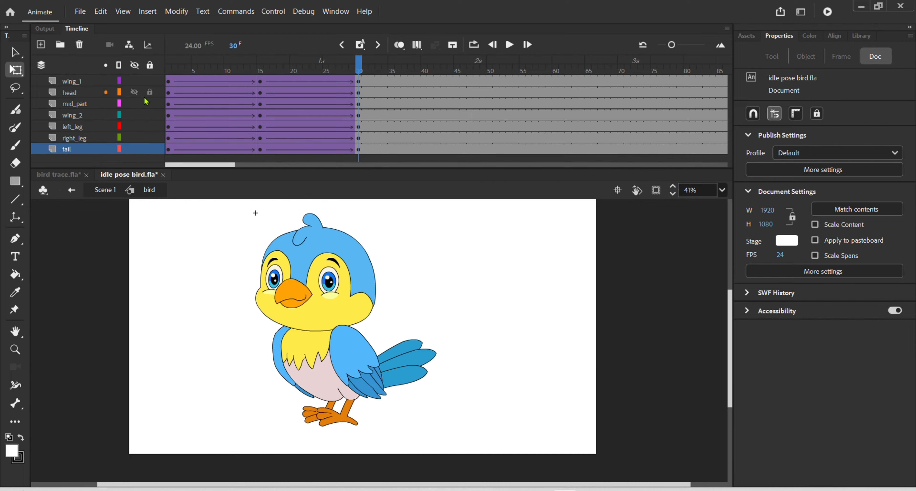
Step: At frame 30, select all bird parts except the legs and rotate them slightly counter-clockwise around the base of the body
left_click(168, 66)
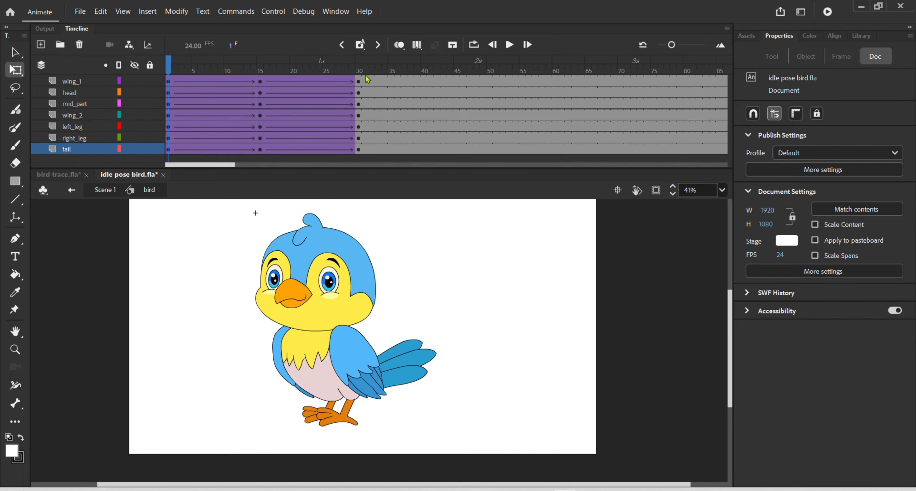
left_click(359, 72)
left_click(259, 76)
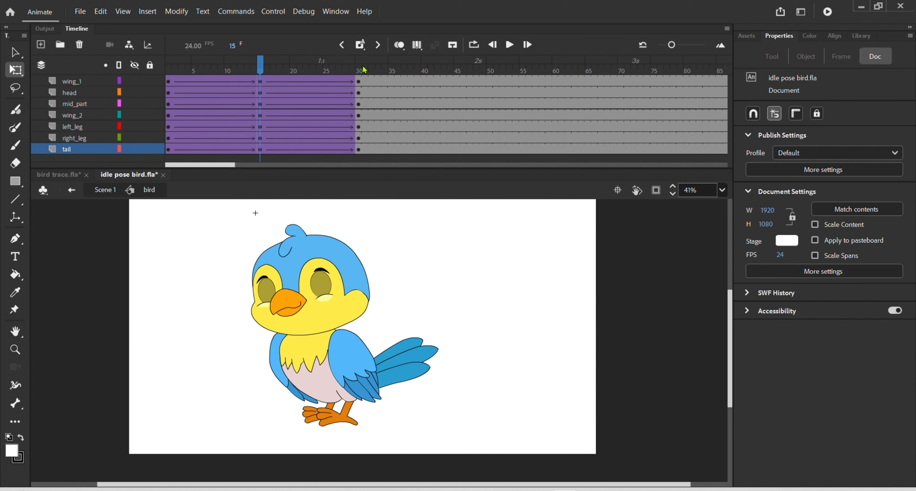
left_click(359, 72)
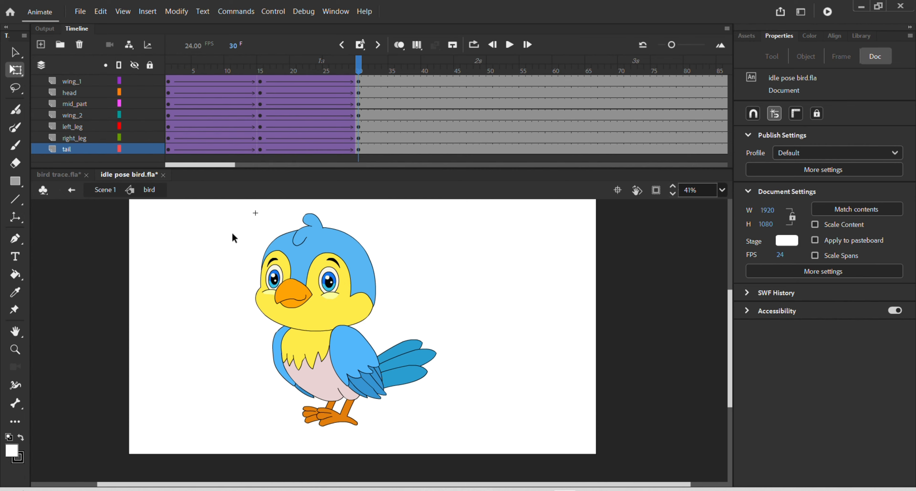
left_click_drag(233, 234, 392, 372)
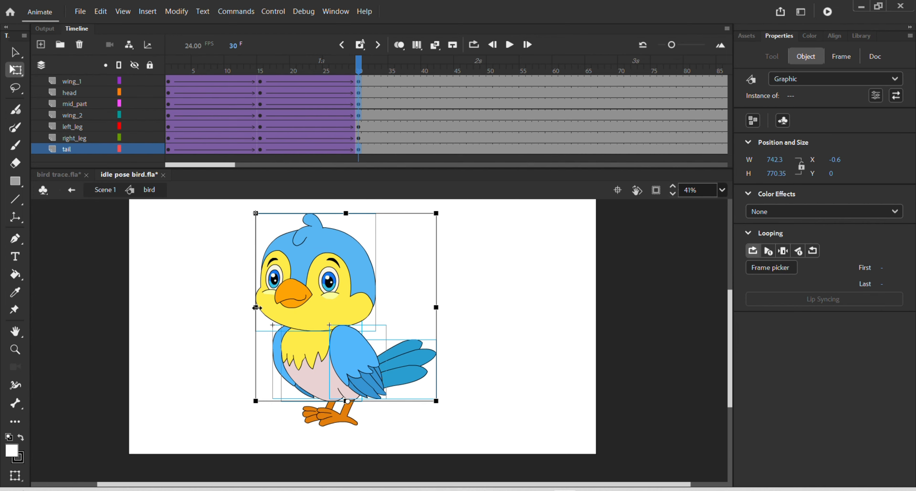
left_click_drag(246, 212, 238, 227)
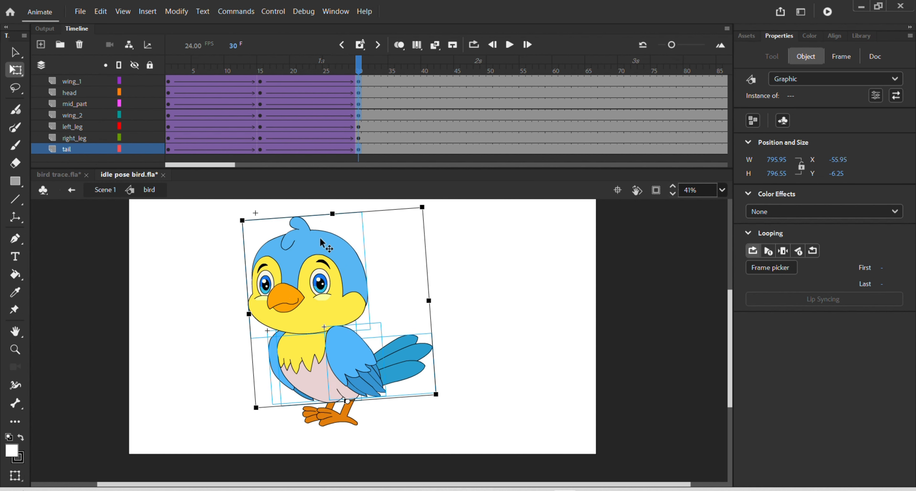
Step: Stretch the selected upper parts upward to about 835.5 px tall and shift them left to about X -82.3, Y -43.5
left_click_drag(332, 211, 326, 201)
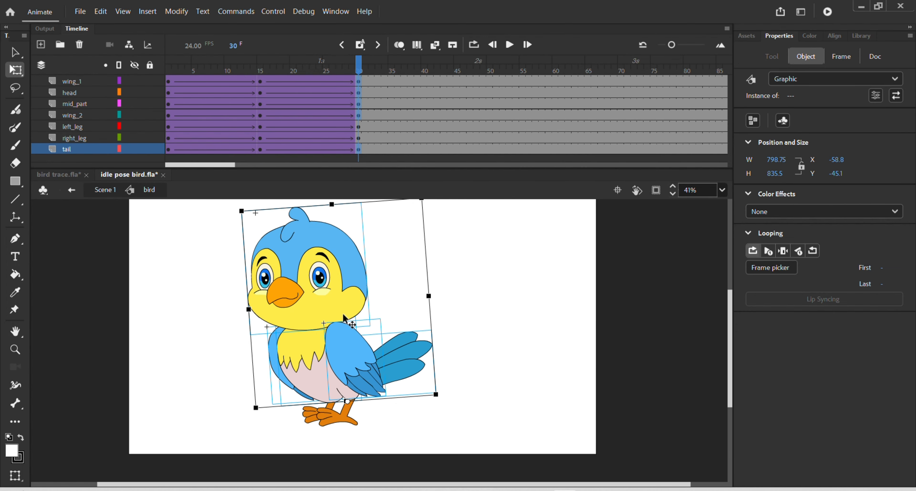
scroll(337, 342, "up", 2)
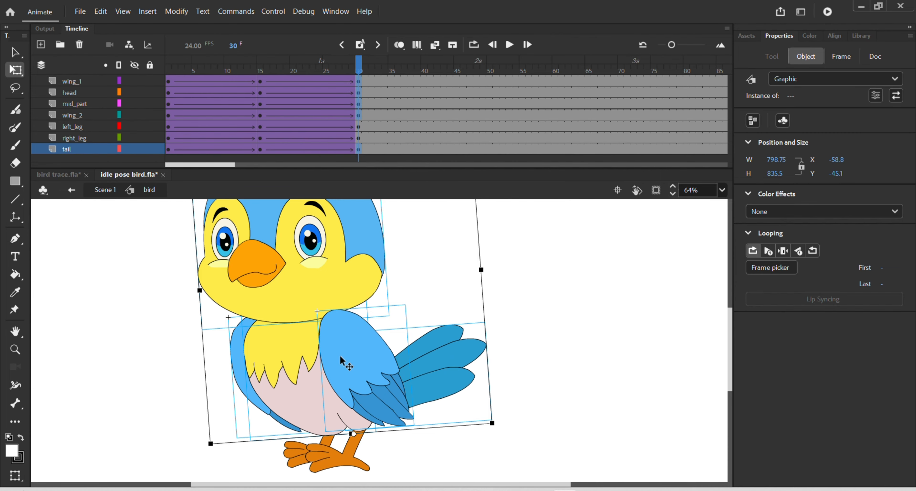
left_click_drag(338, 355, 331, 355)
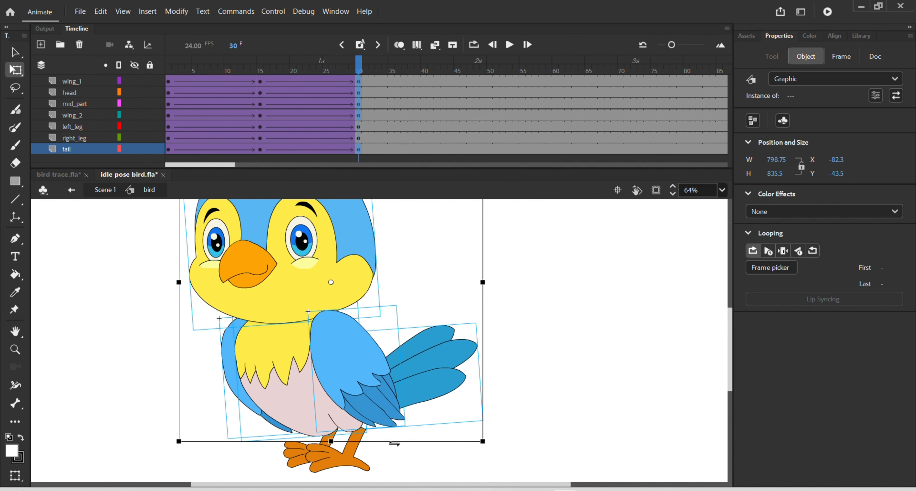
Step: Skew the tops of both legs toward the left at frame 30, making left_leg about 194 px and right_leg about 180 px wide
scroll(351, 459, "up", 1)
left_click(350, 451)
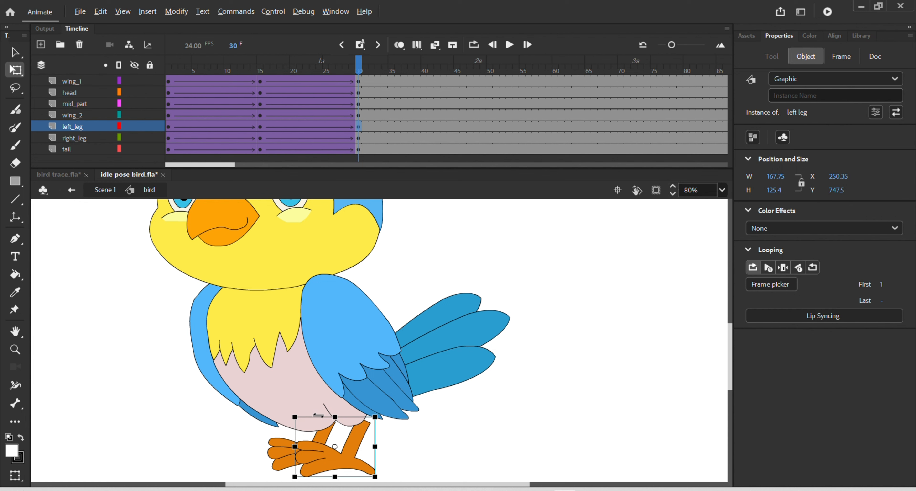
left_click_drag(318, 415, 306, 413)
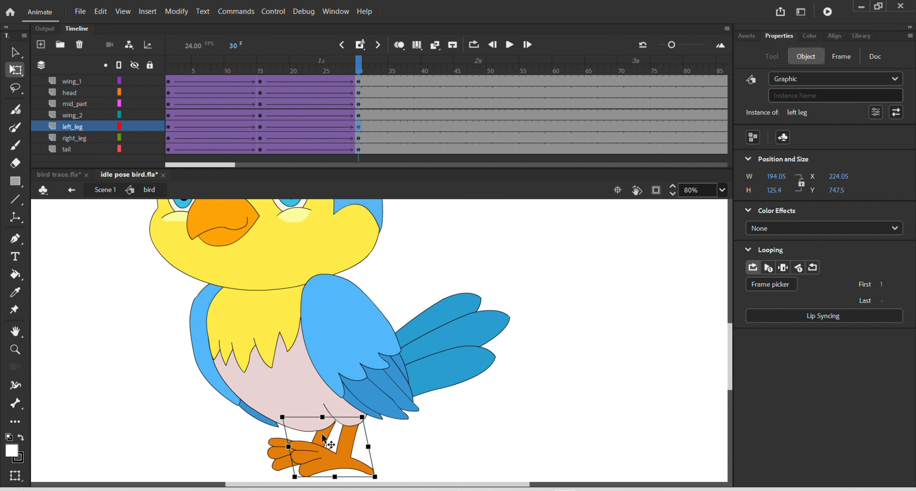
left_click(323, 439)
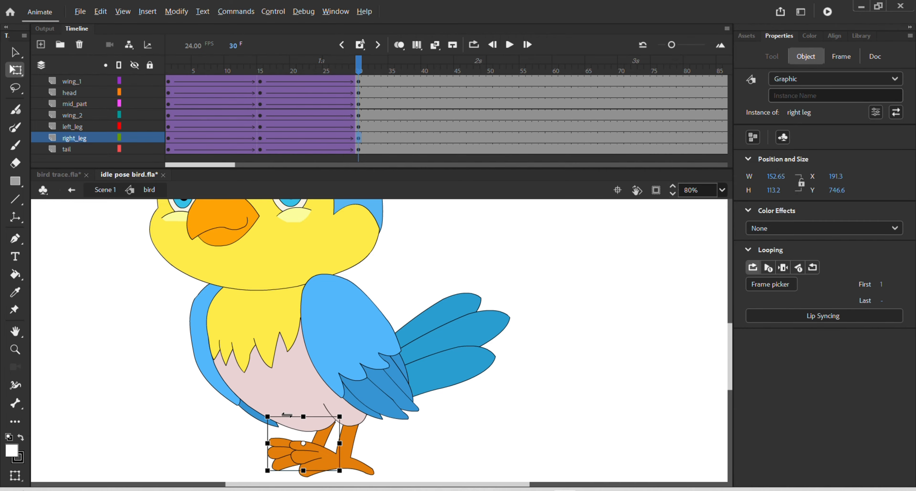
left_click_drag(287, 415, 274, 415)
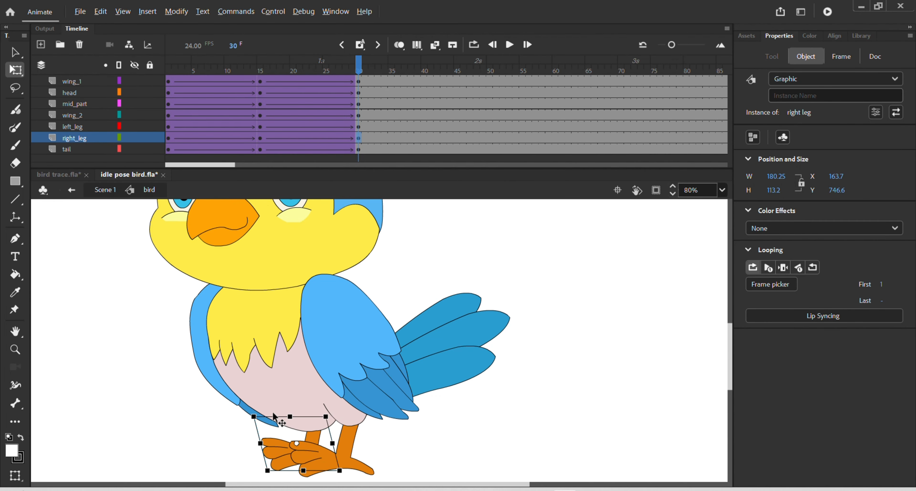
scroll(349, 289, "down", 4)
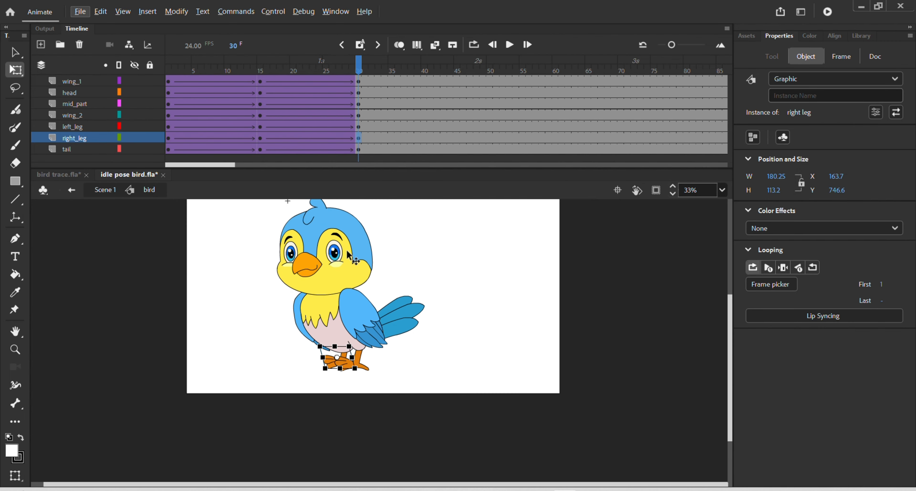
left_click_drag(453, 304, 493, 349)
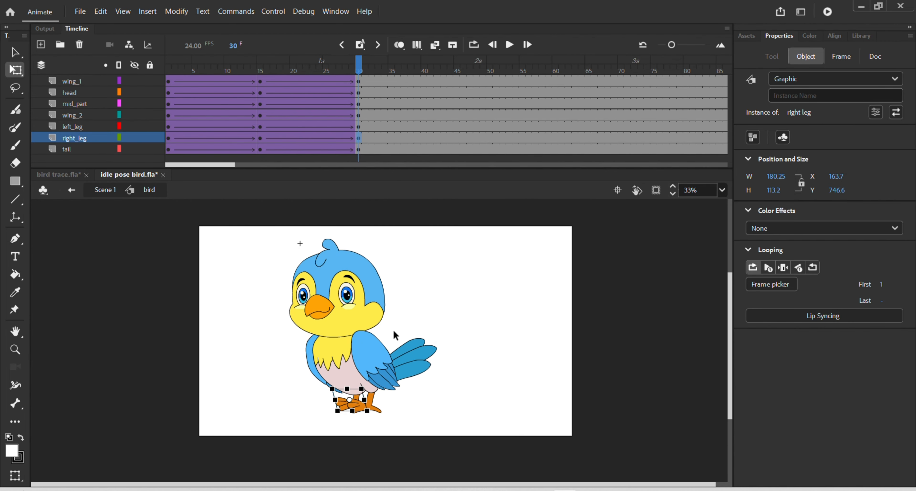
scroll(396, 335, "up", 1)
Step: At frame 30, rotate the tail clockwise so it drops, and nudge it up to about X 397.3, Y 501.5
left_click_drag(358, 65, 359, 159)
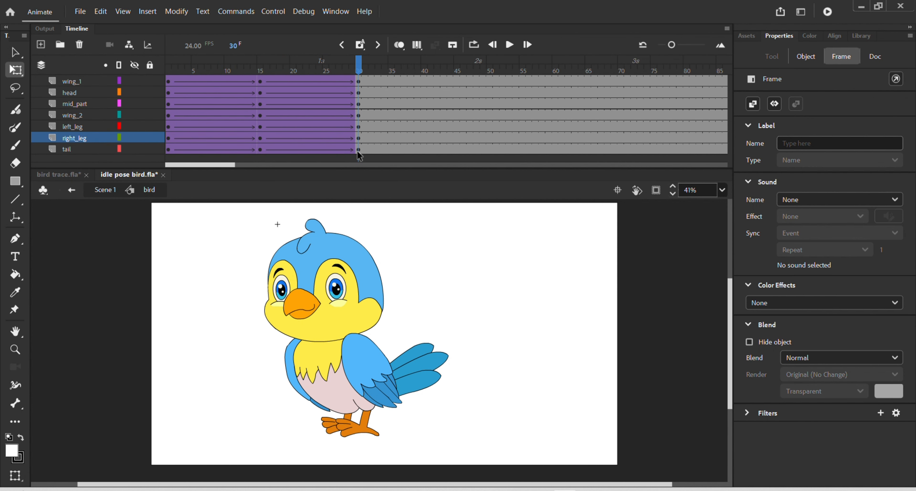
left_click(359, 156)
left_click(169, 70)
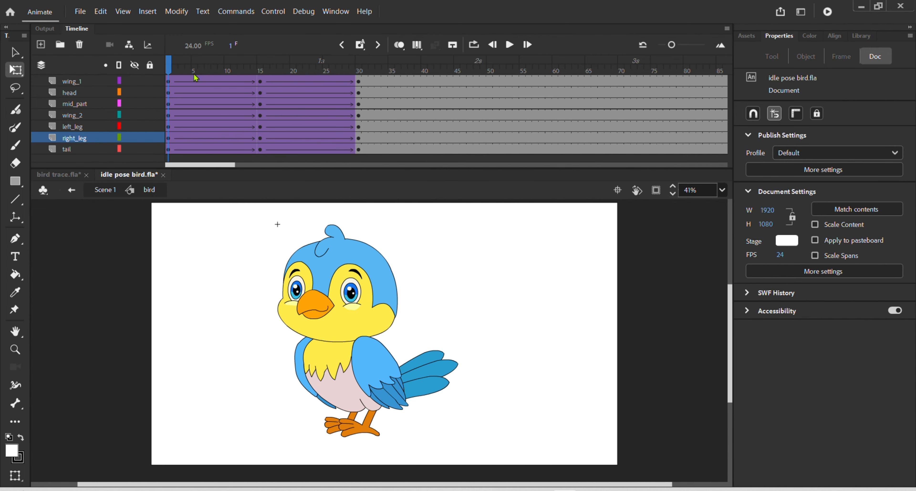
left_click_drag(170, 70, 356, 125)
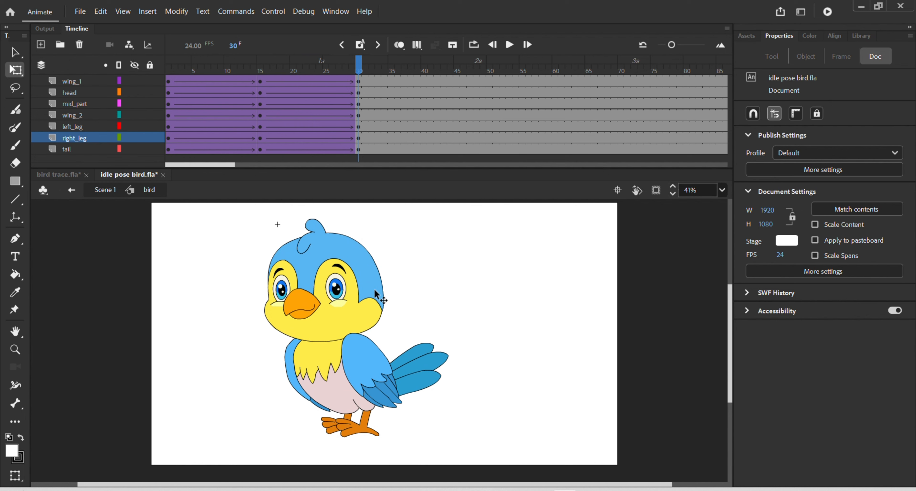
left_click(420, 358)
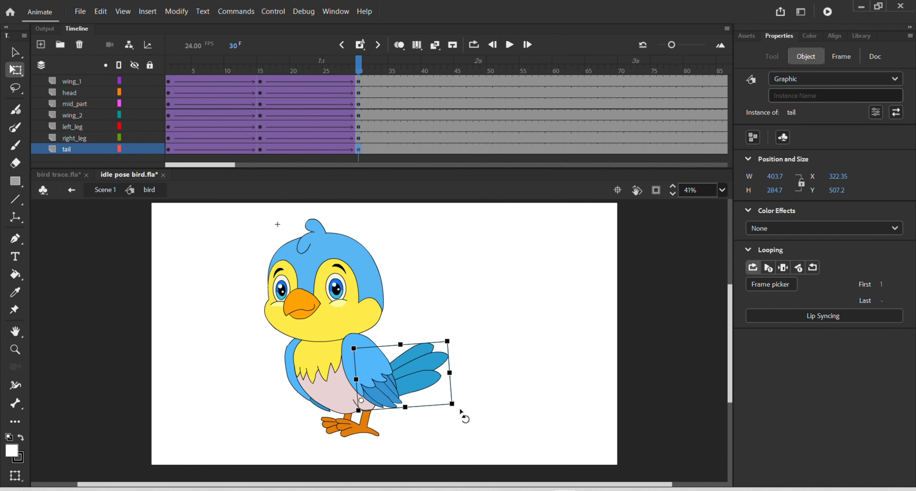
left_click_drag(461, 410, 460, 441)
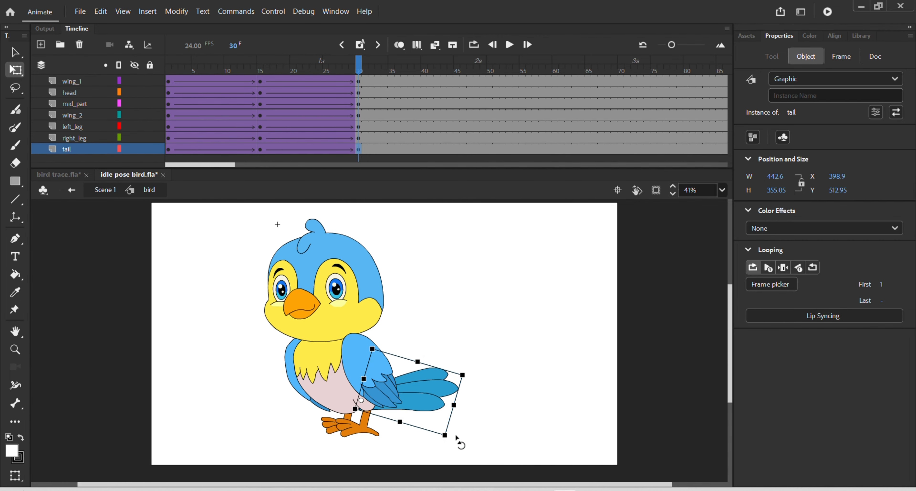
scroll(435, 431, "up", 2)
left_click_drag(404, 370, 404, 365)
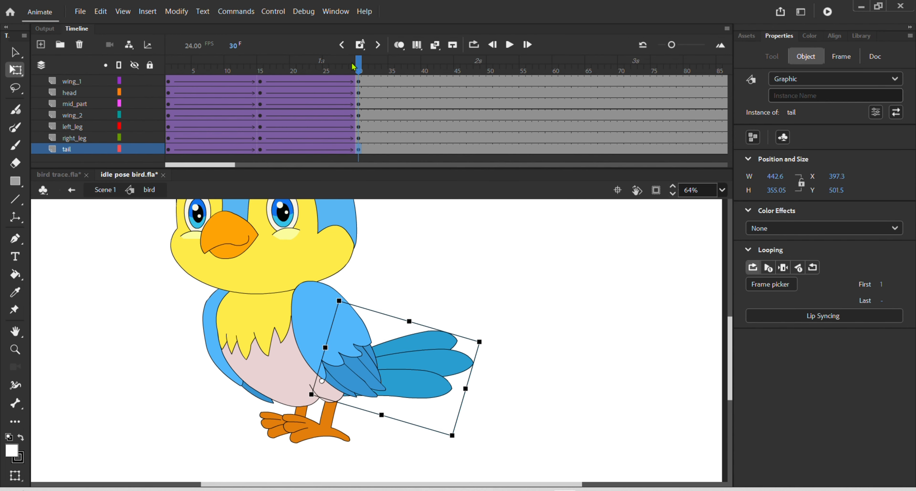
Step: Insert keyframes on all layers at frame 40
left_click_drag(358, 66, 169, 71)
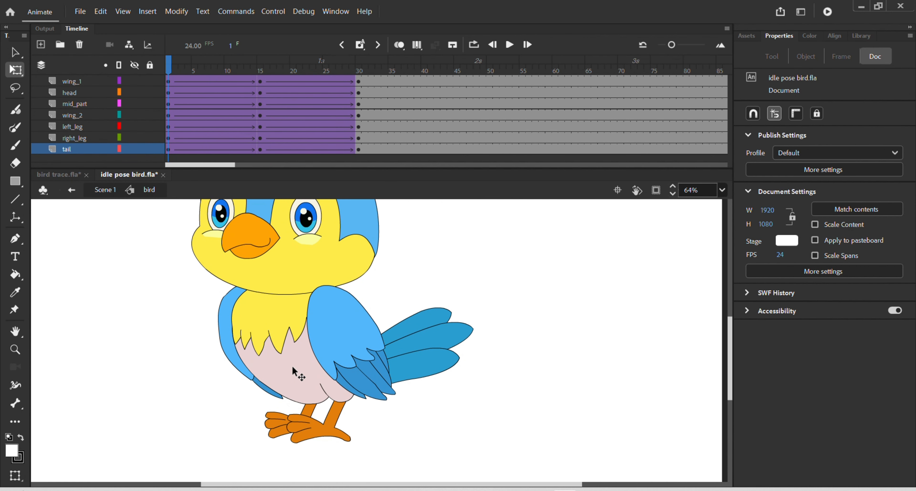
scroll(294, 372, "down", 2)
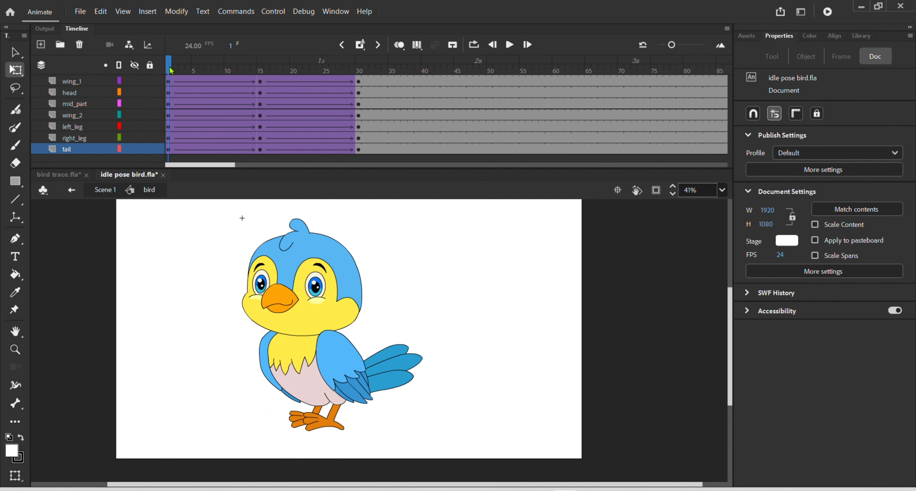
left_click_drag(171, 70, 361, 124)
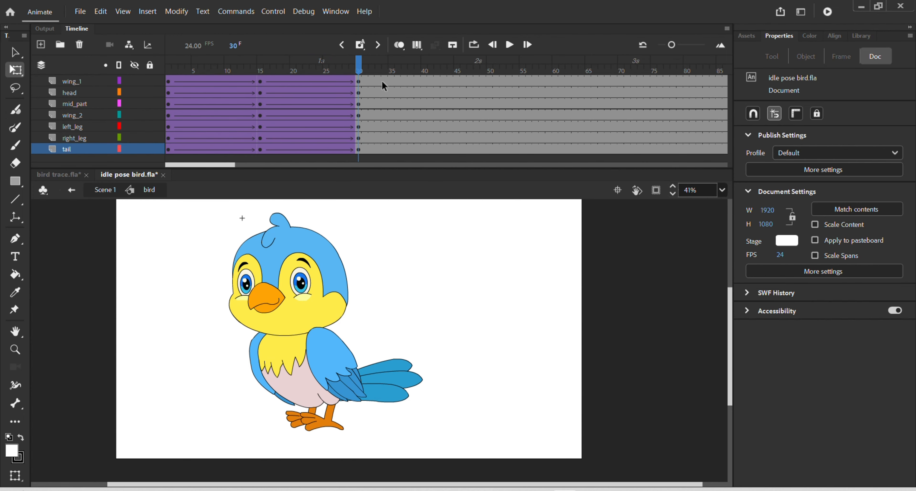
left_click(425, 70)
key("F6")
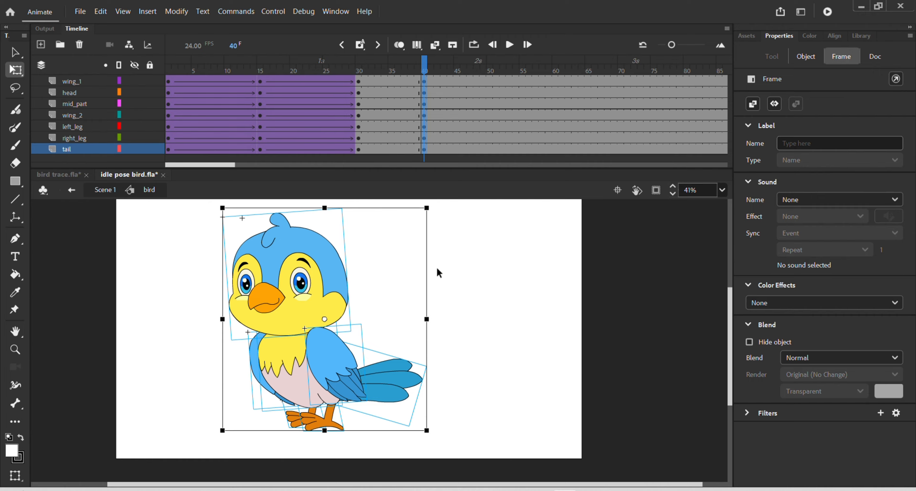
left_click(445, 291)
Step: Copy the tail's frame 1 keyframe onto frame 40 and remove the classic tween that follows it
left_click(393, 381)
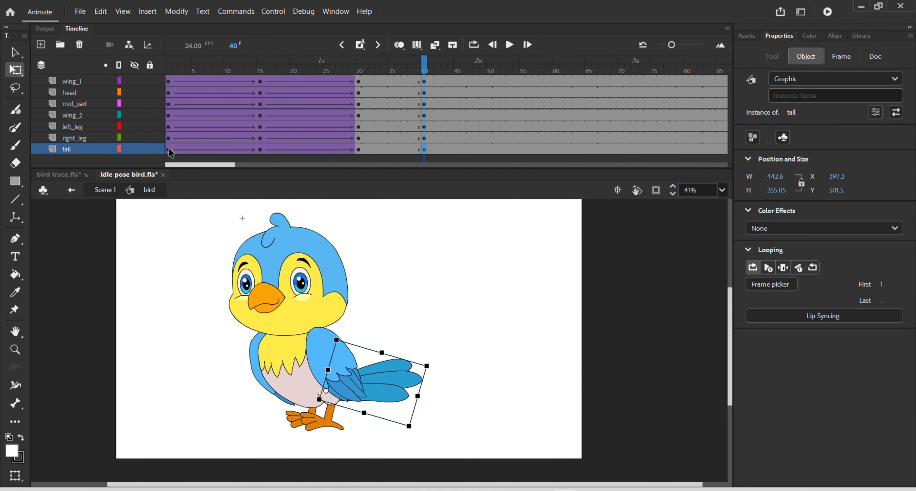
left_click(170, 150)
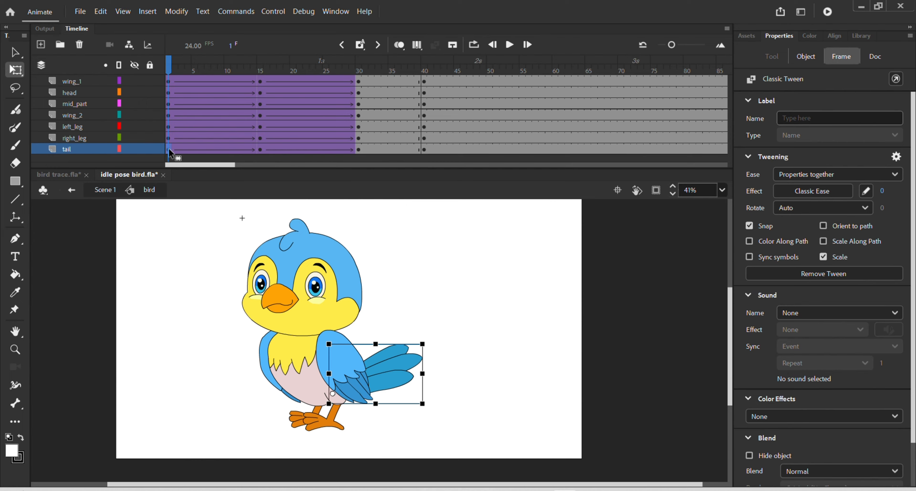
left_click(170, 155)
left_click(169, 147)
left_click(421, 148)
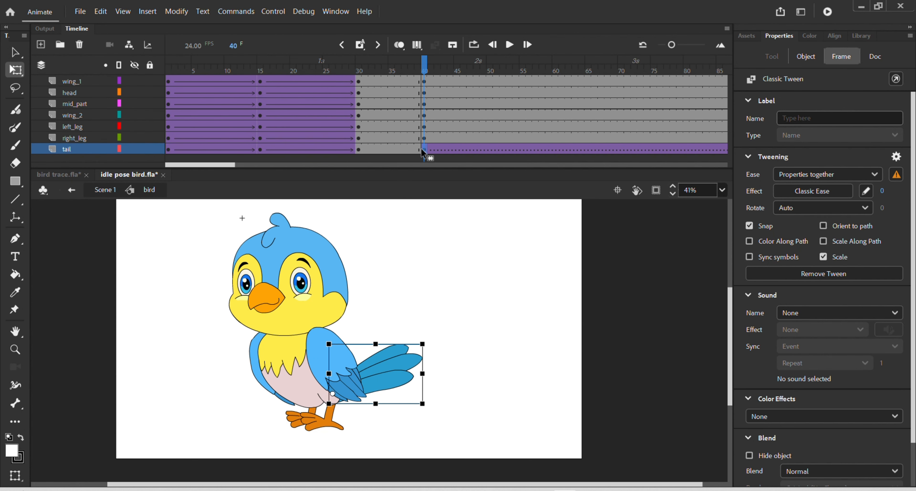
right_click(428, 149)
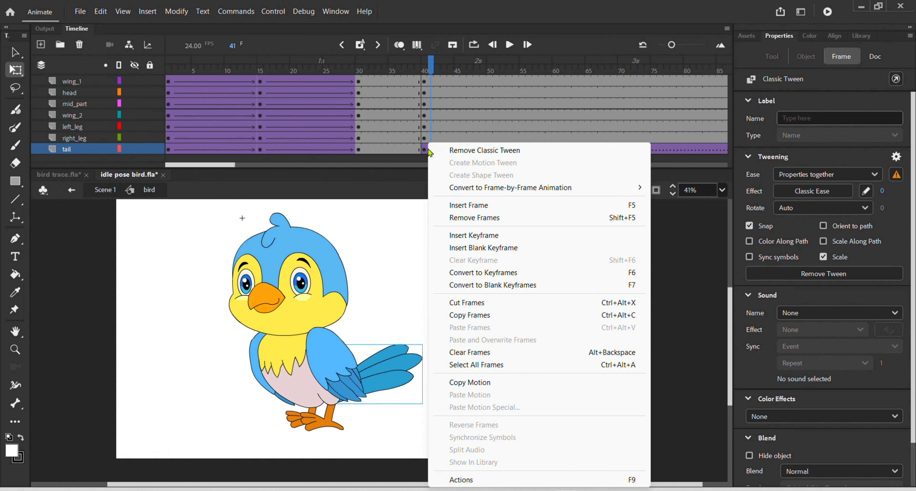
left_click(467, 149)
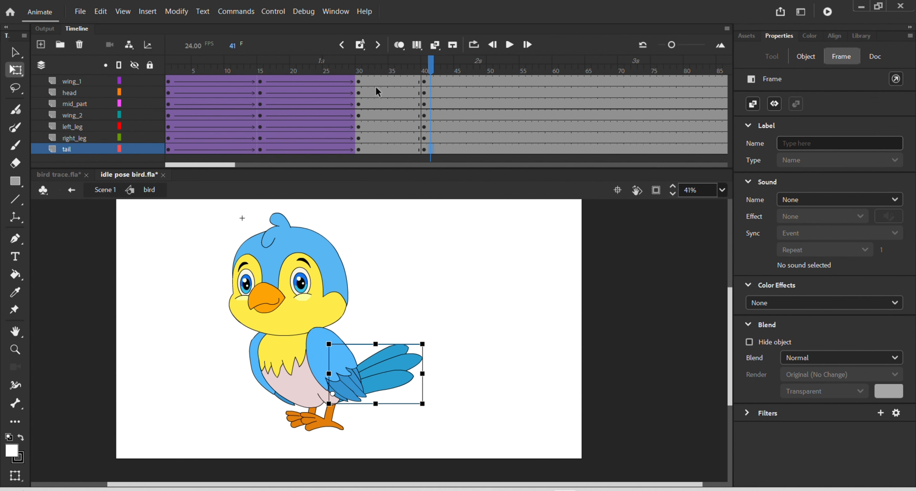
Step: Create classic tweens on all layers between frames 30 and 40
left_click_drag(370, 79, 397, 149)
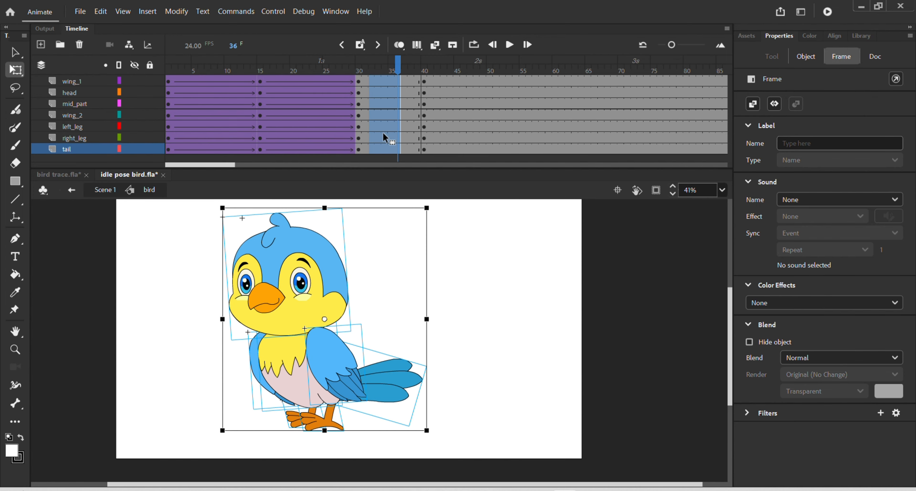
right_click(383, 134)
left_click(405, 133)
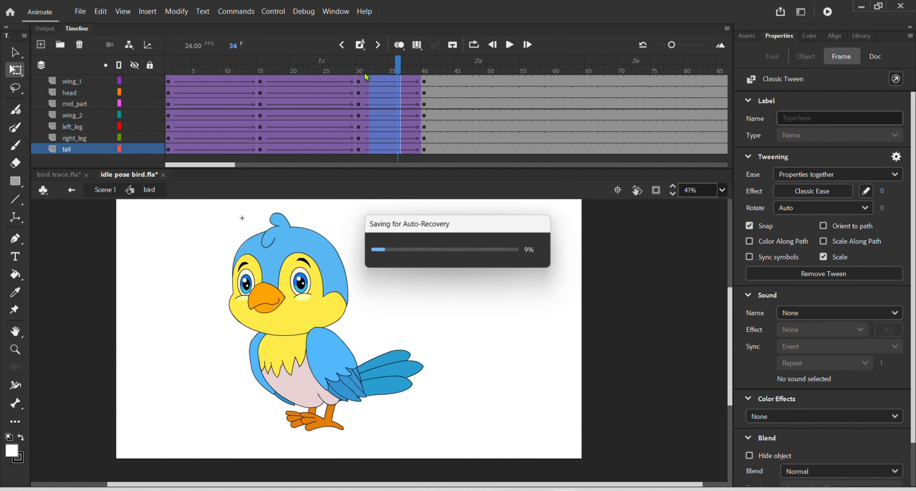
Step: Scrub back to frame 15 and forward through frame 30 to frame 40 to compare the poses
left_click_drag(397, 68, 355, 146)
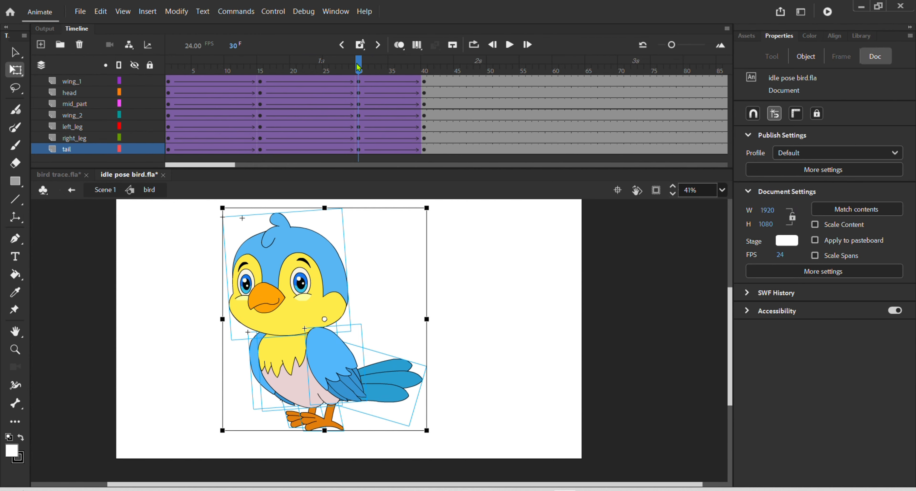
left_click_drag(359, 66, 260, 98)
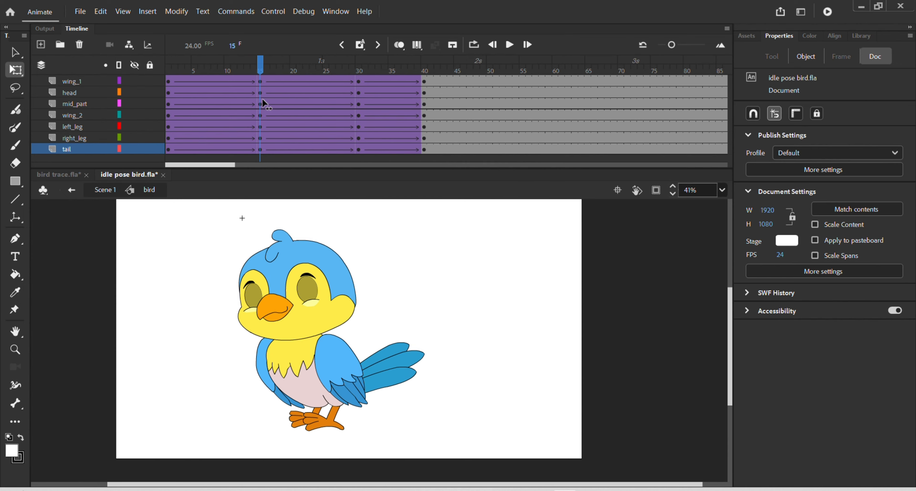
left_click_drag(262, 99, 356, 117)
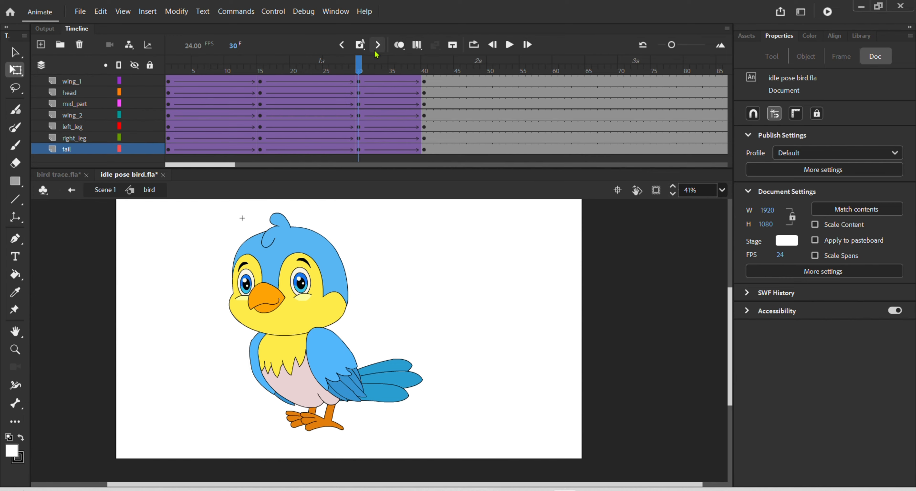
left_click(371, 66)
left_click_drag(371, 63, 423, 71)
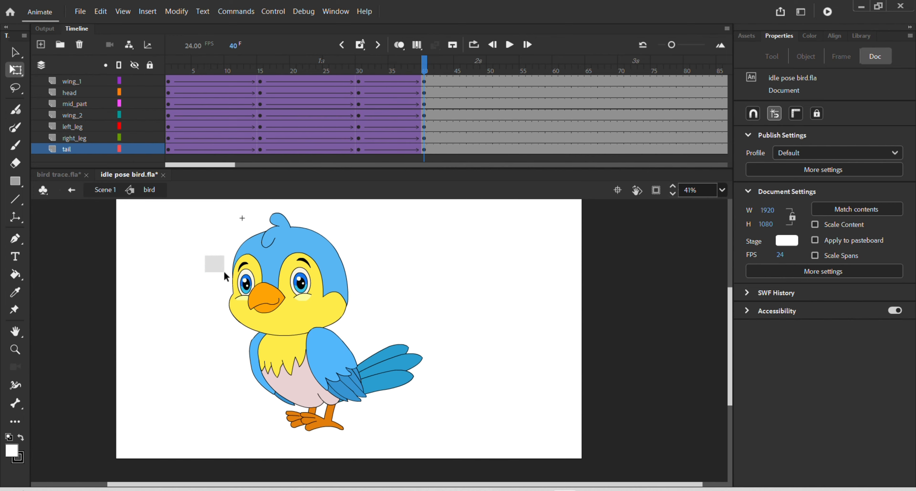
Step: At frame 40, rotate the bird's head clockwise and stretch it slightly upward
left_click_drag(225, 274, 286, 345)
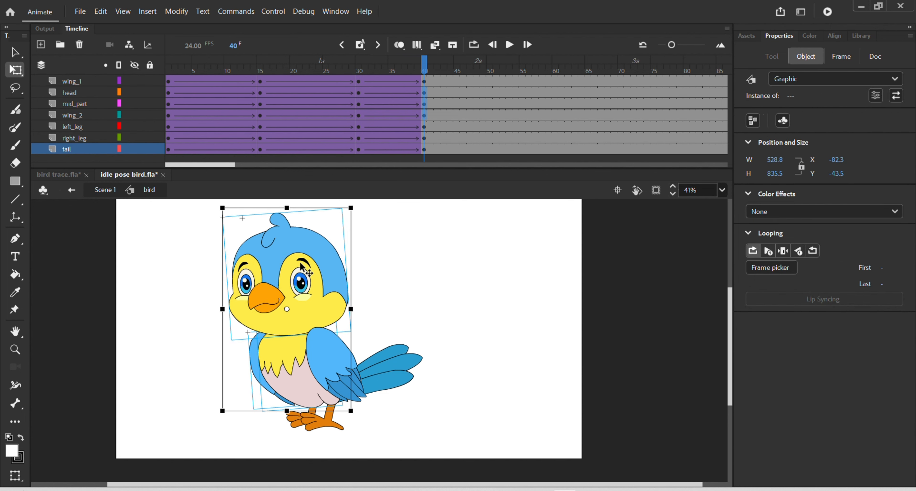
left_click(373, 269)
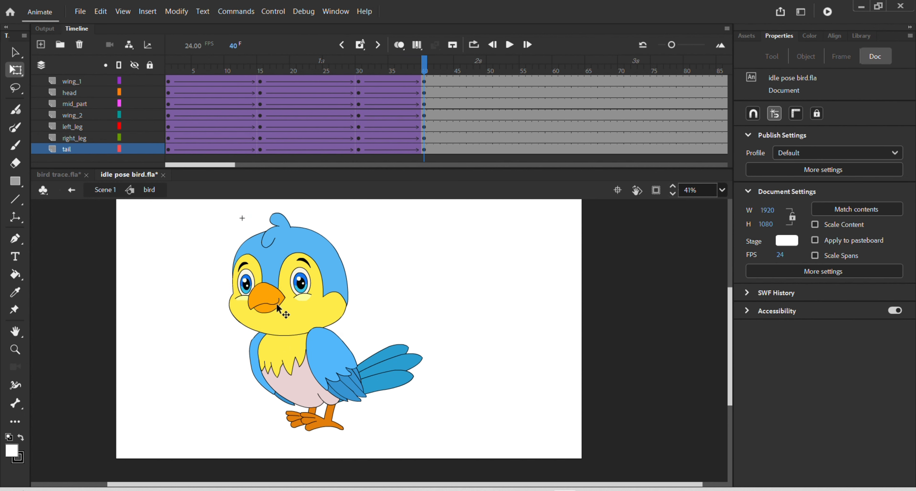
left_click(290, 291)
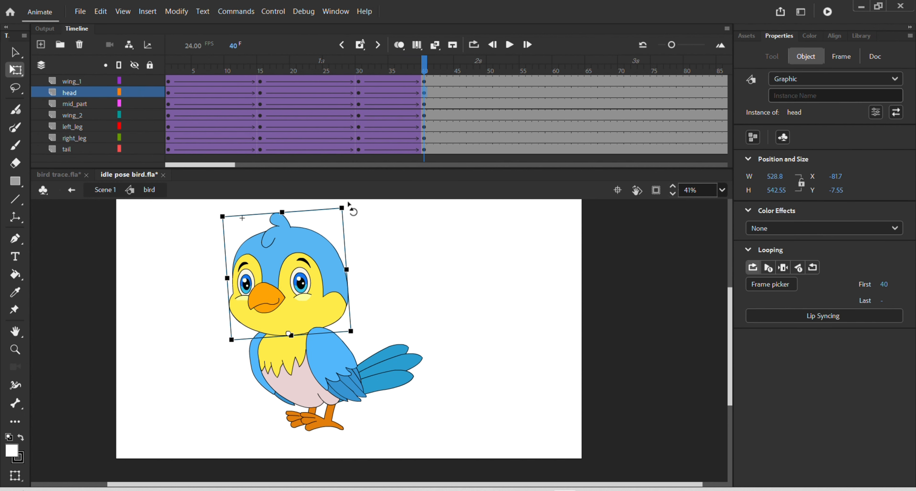
left_click_drag(348, 202, 370, 205)
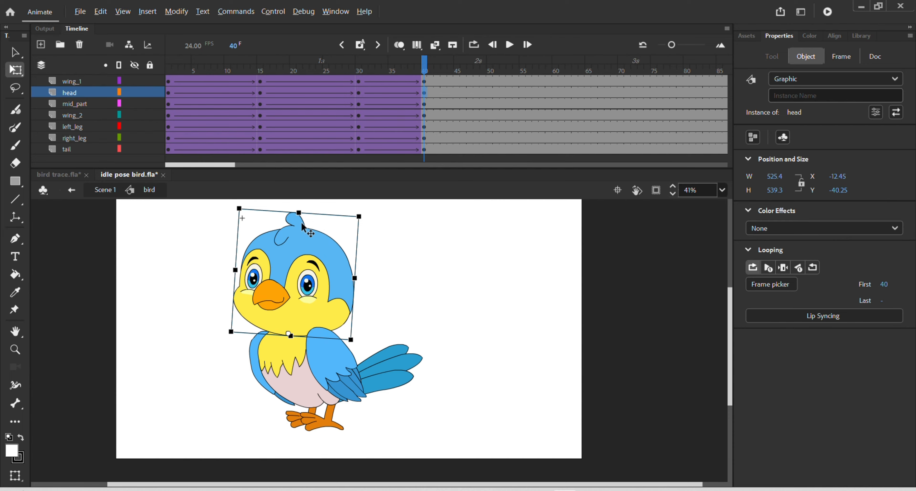
left_click_drag(300, 212, 300, 208)
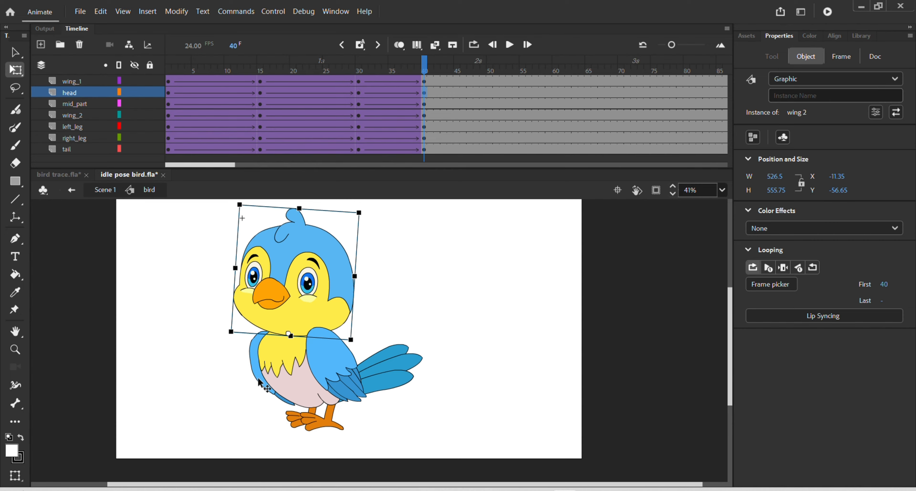
Step: At frame 40, rotate both wings slightly counterclockwise and the mid part slightly clockwise
left_click(266, 383)
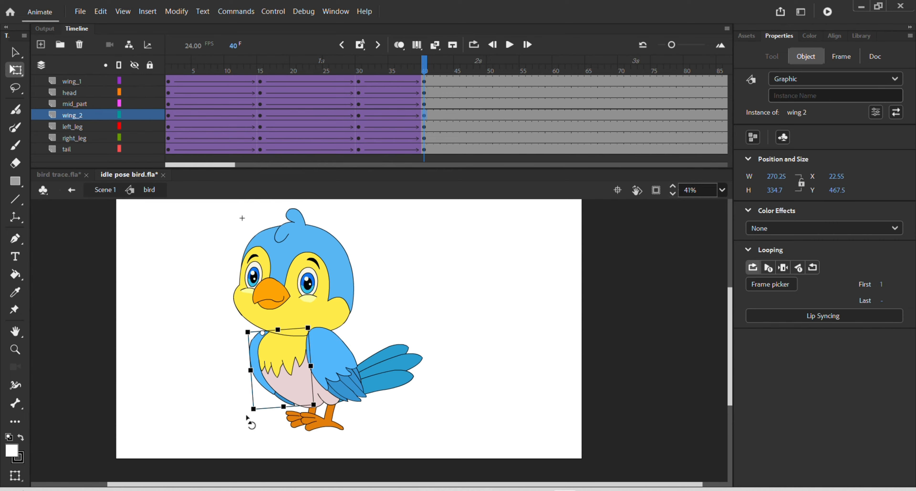
left_click_drag(248, 419, 258, 426)
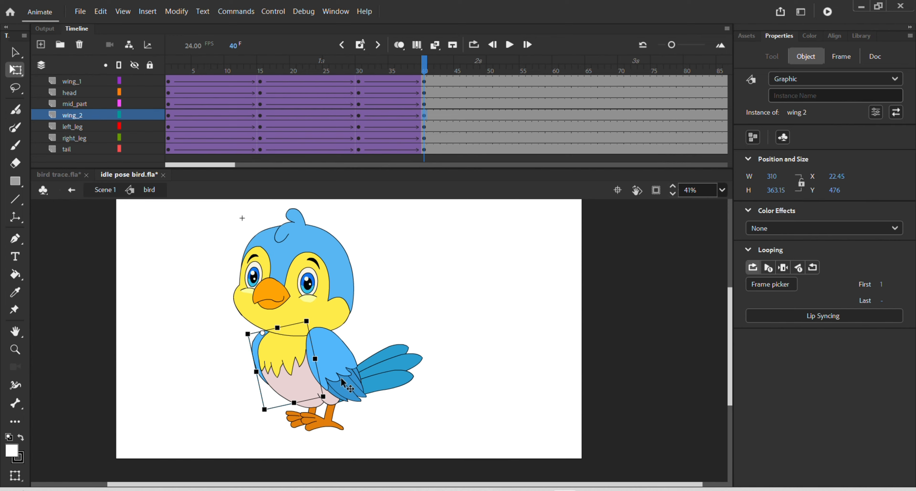
left_click(356, 376)
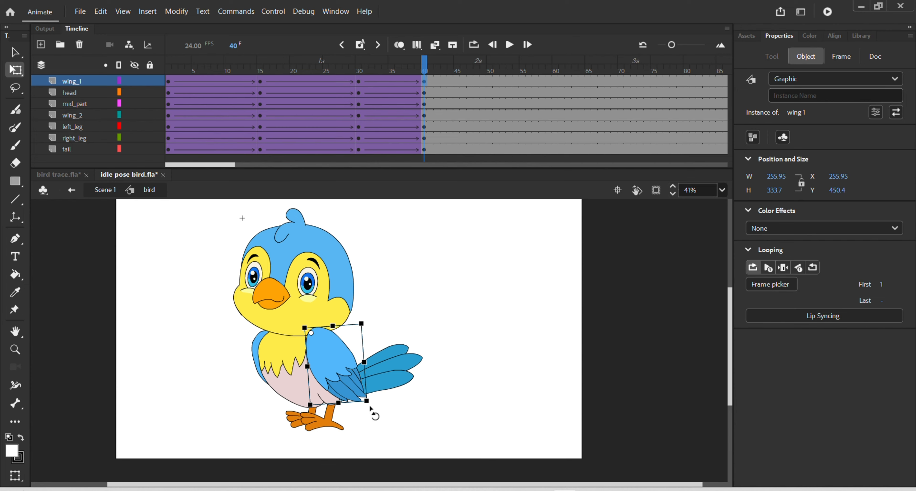
left_click_drag(371, 409, 383, 404)
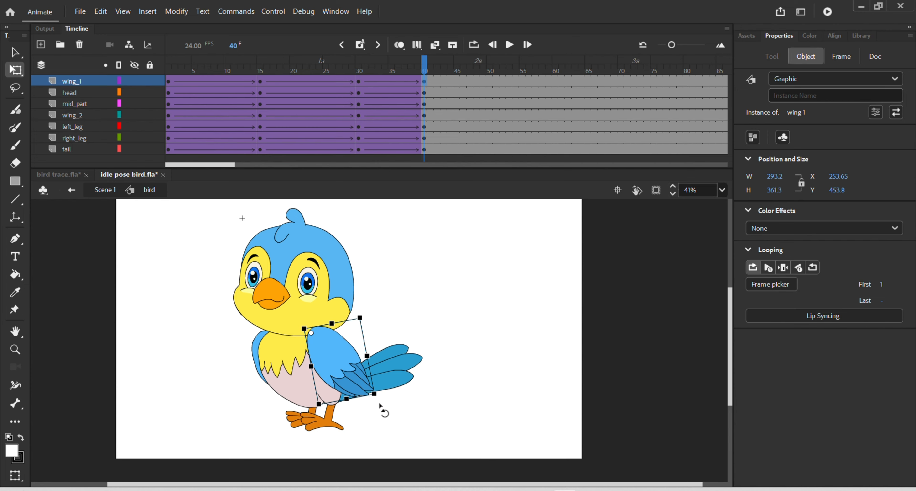
left_click(290, 370)
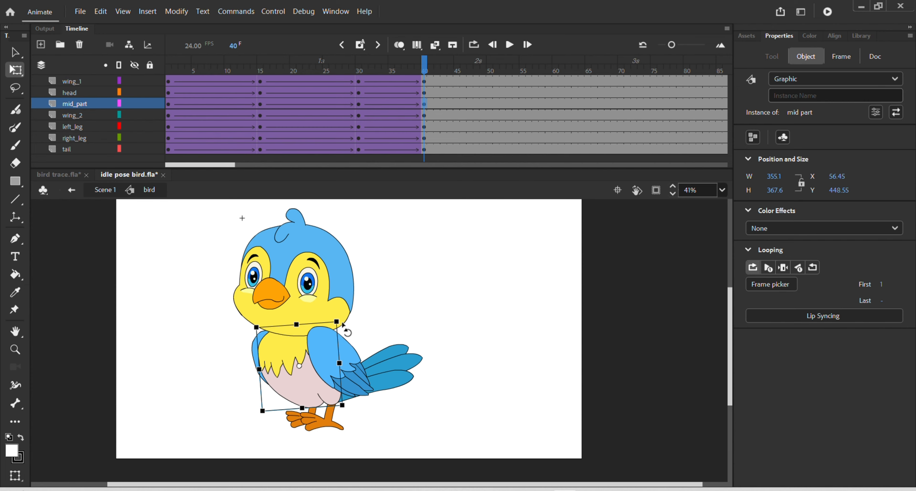
left_click_drag(343, 327, 351, 324)
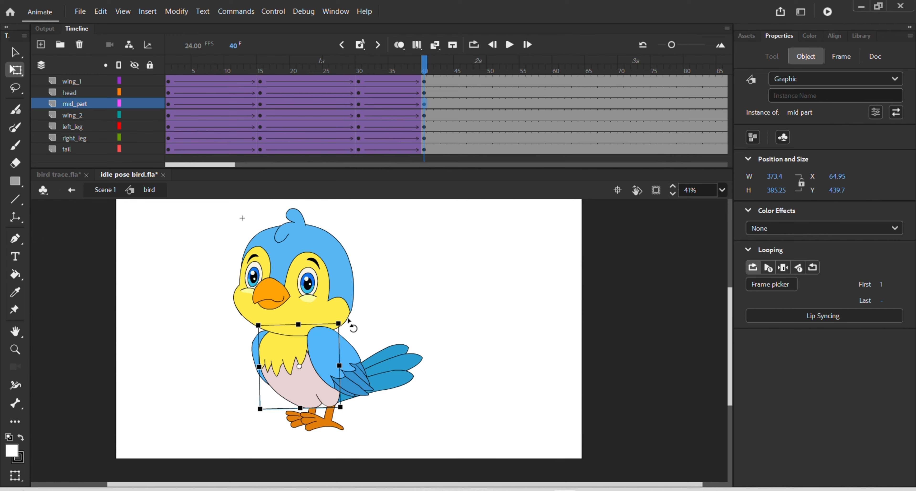
Step: Play the bird animation from frame 1 to past frame 40 to check the new pose
left_click_drag(428, 66, 165, 171)
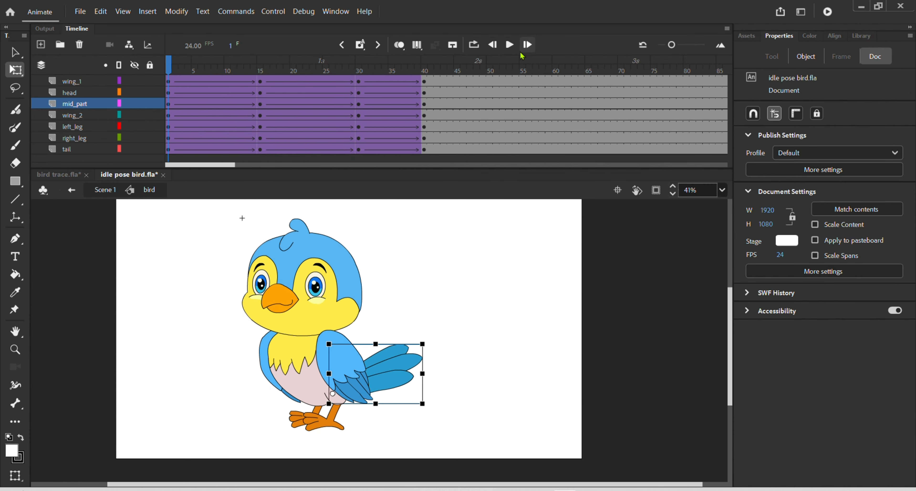
left_click(512, 47)
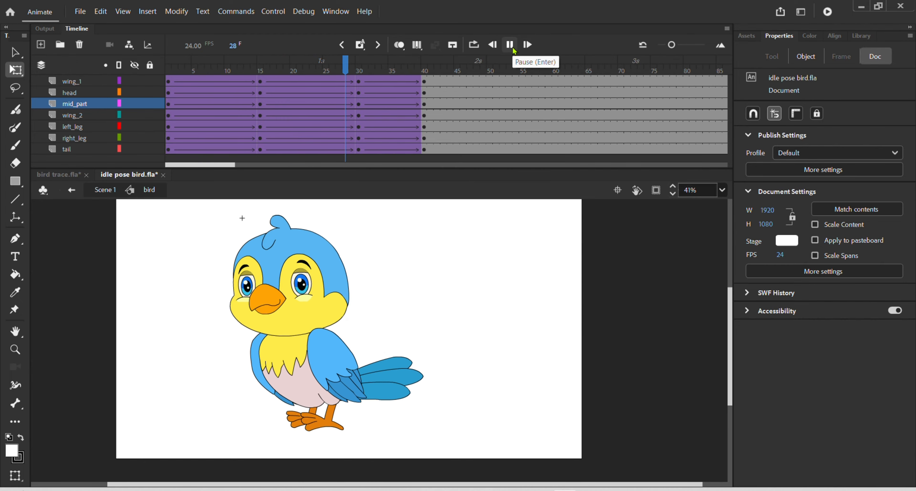
left_click(513, 49)
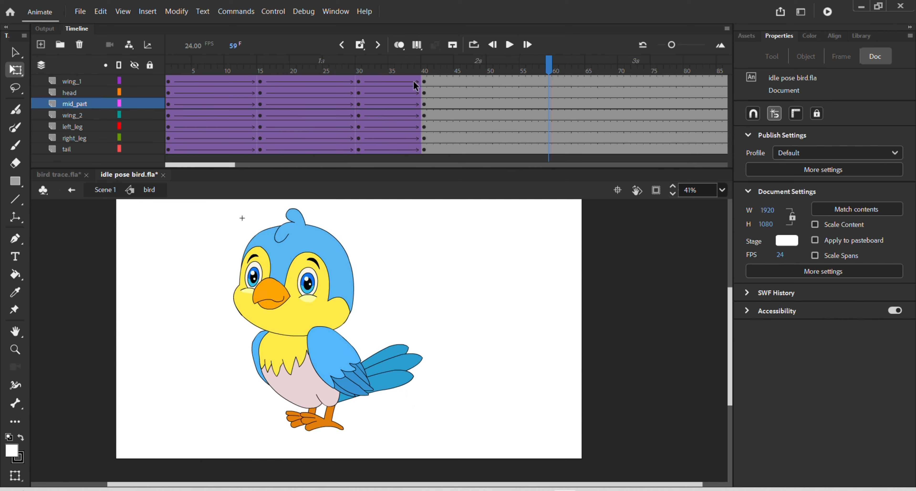
Step: Insert frames on all layers within the last tween so that the frame 40 keyframes move to frame 46
left_click_drag(379, 78, 391, 162)
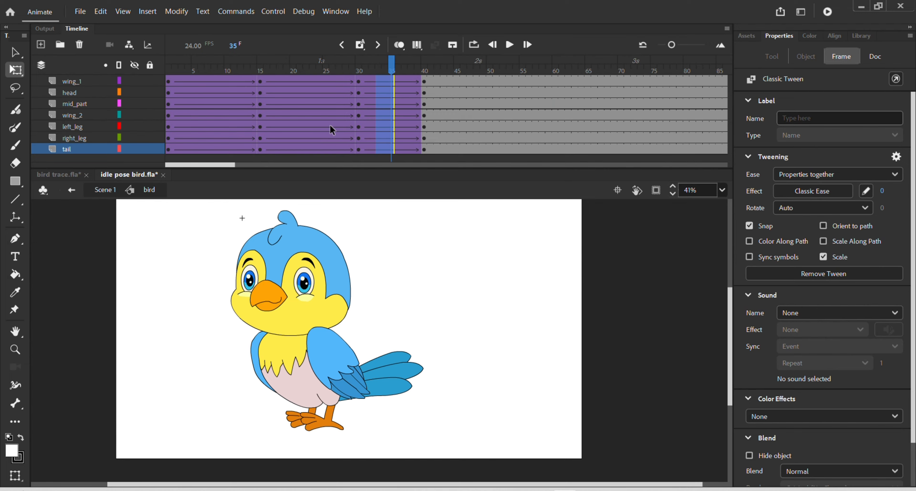
key("F5")
key("F5")
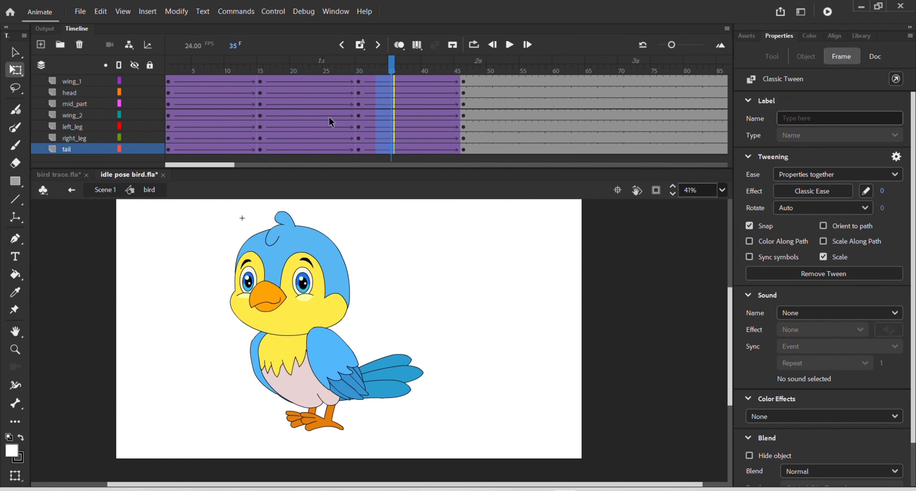
Step: Play the lengthened animation from frame 1 and park the playhead on frame 46
left_click_drag(391, 62, 149, 131)
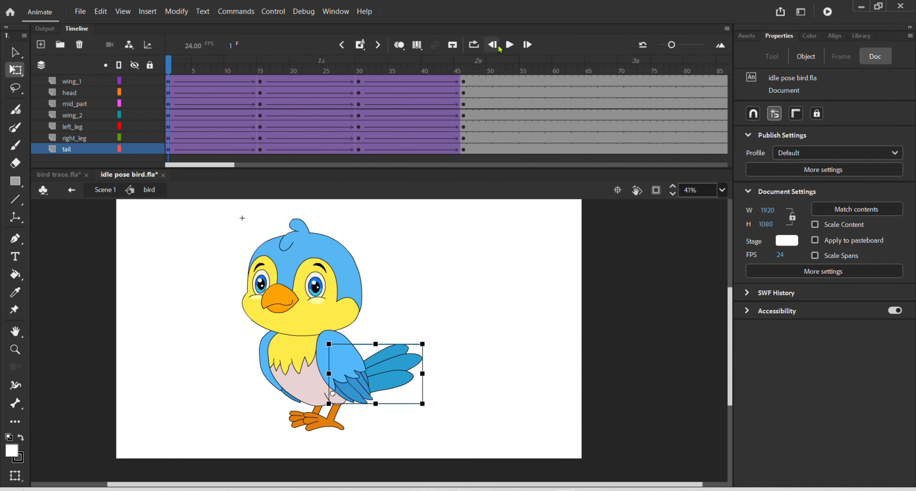
left_click(510, 46)
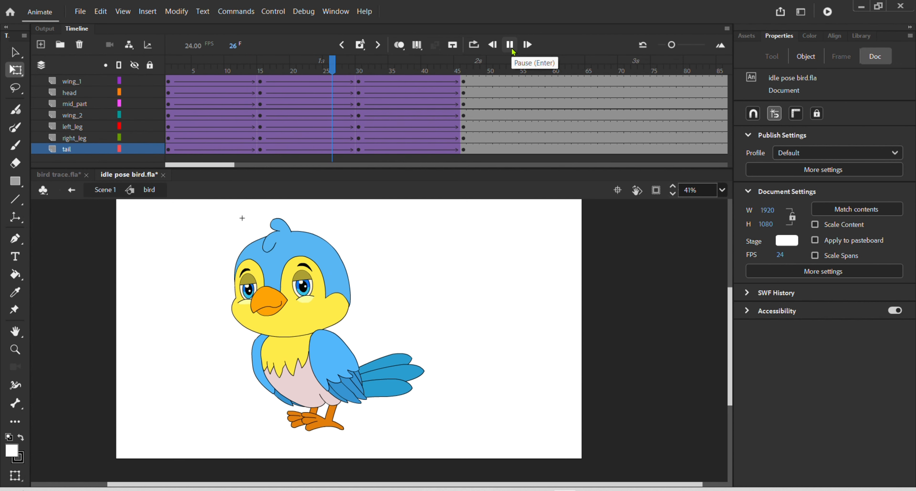
left_click(516, 52)
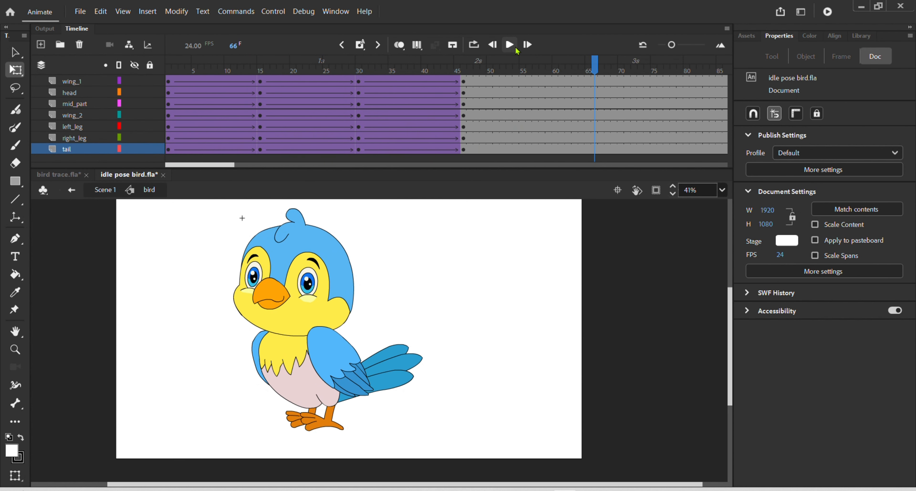
left_click_drag(599, 71, 468, 163)
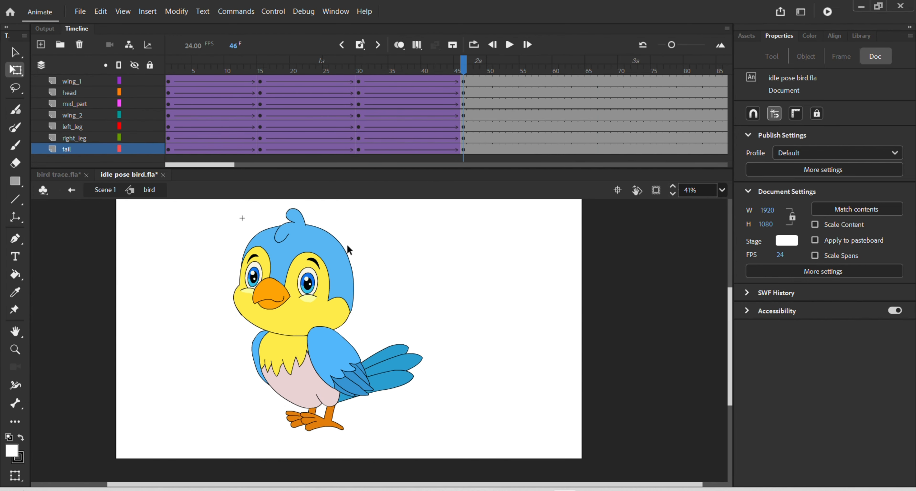
Step: Test the movie as a SWF preview and close the preview window
key("ctrl+Return")
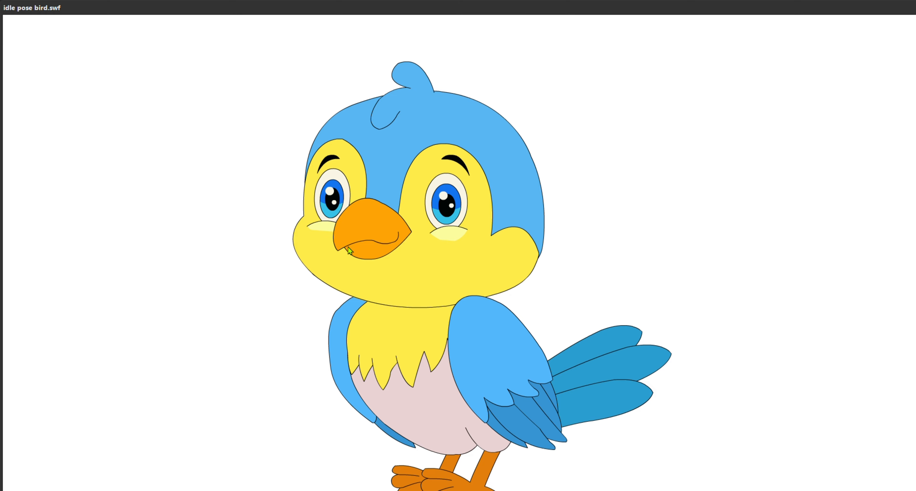
left_click_drag(821, 9, 735, 77)
left_click_drag(825, 81, 708, 103)
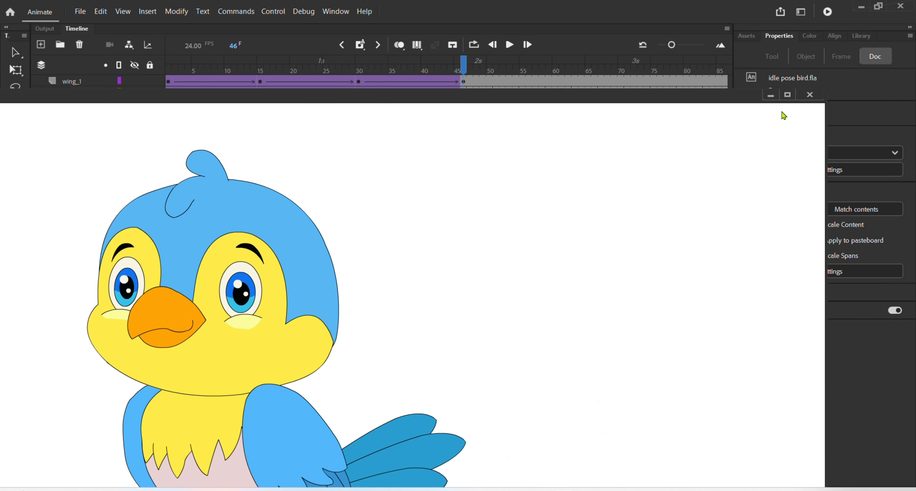
left_click(814, 96)
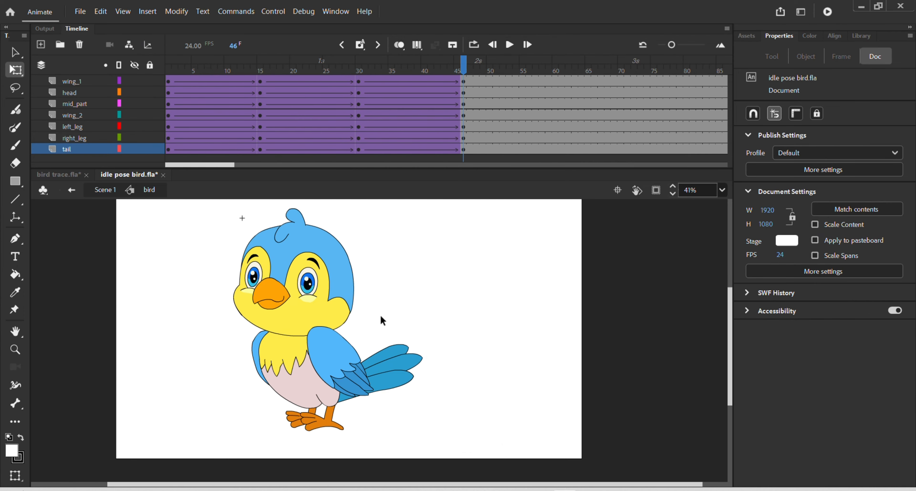
Step: Return to Scene 1 and extend the bird layer to frame 105
scroll(380, 316, "down", 1)
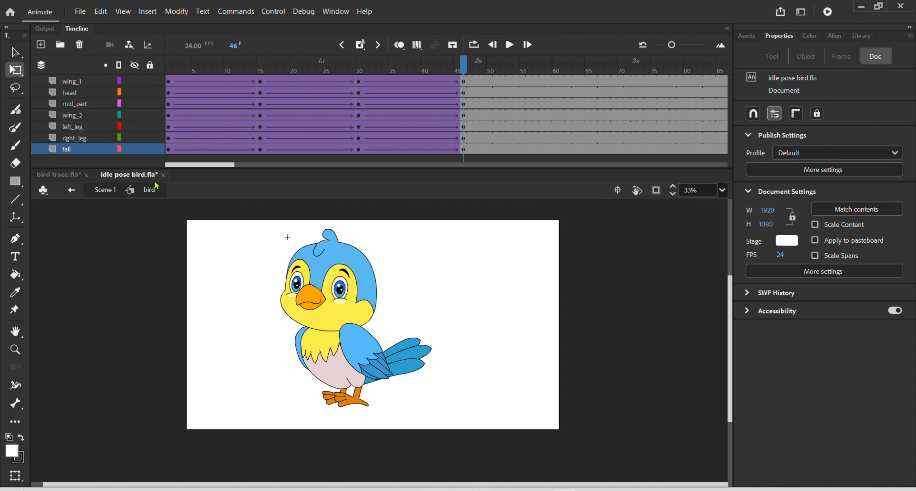
left_click_drag(197, 165, 84, 237)
double_click(538, 333)
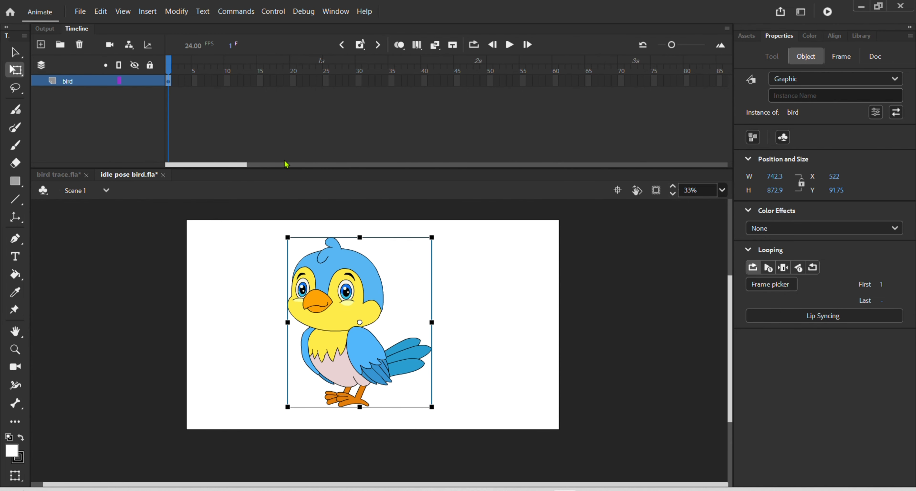
mouse_move(224, 165)
left_mouse_down()
mouse_move(240, 168)
mouse_move(200, 166)
mouse_move(213, 166)
left_mouse_up()
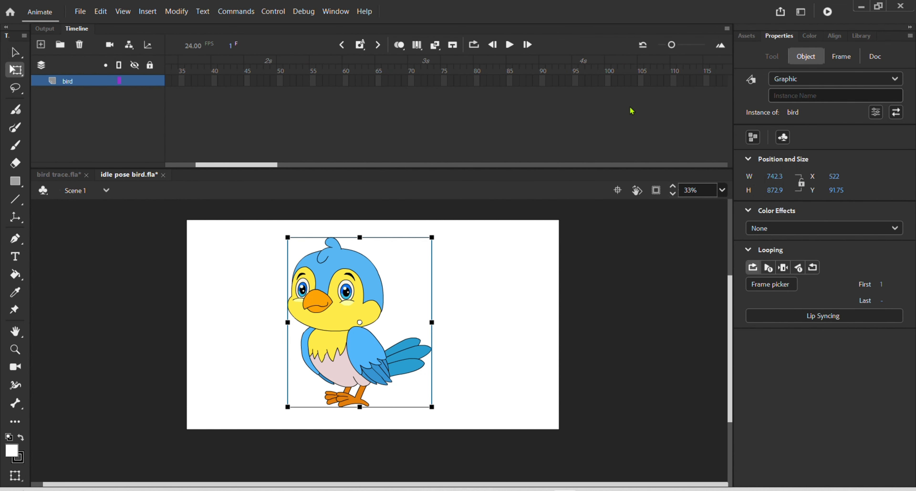
left_click(643, 91)
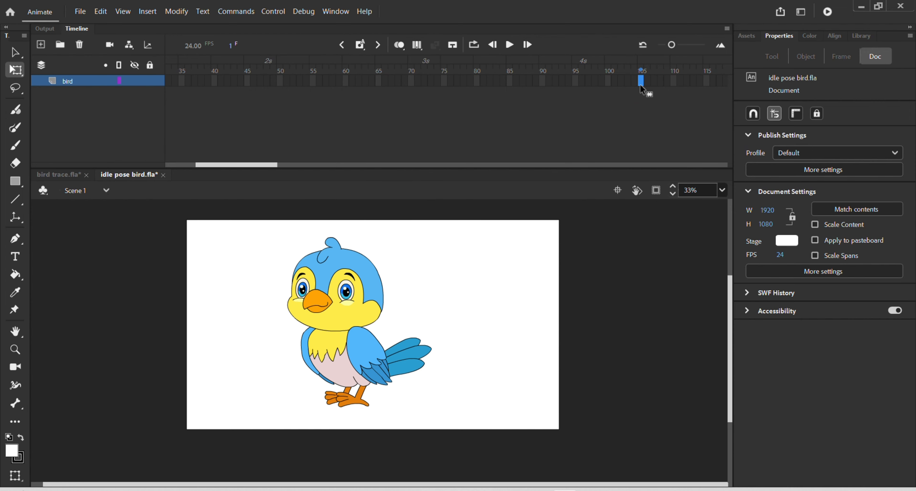
left_click(640, 83)
key("F5")
Step: Rewind Scene 1 to frame 1, test the movie again and close the preview
left_click_drag(640, 70, 7, 176)
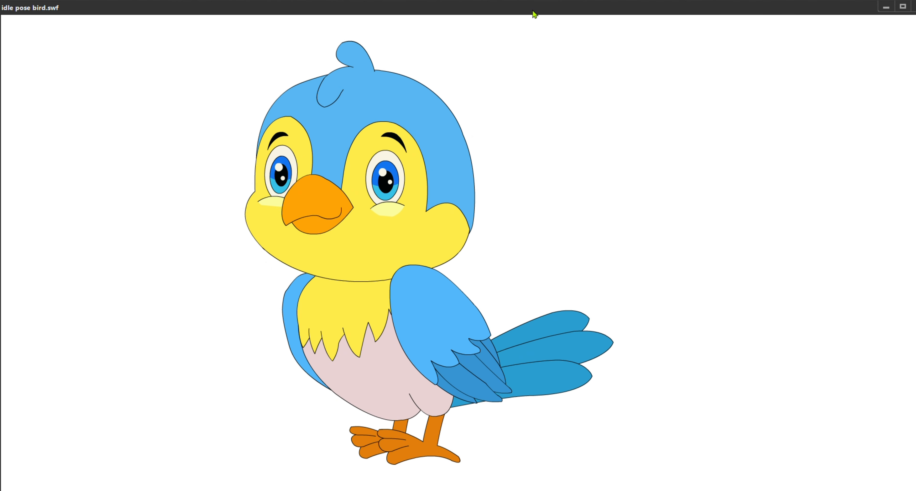
left_click_drag(661, 20, 628, 103)
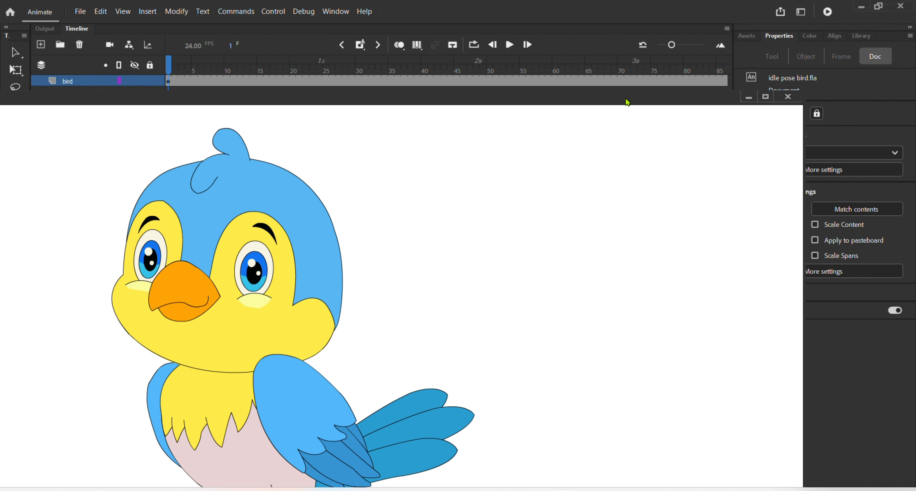
left_click(788, 97)
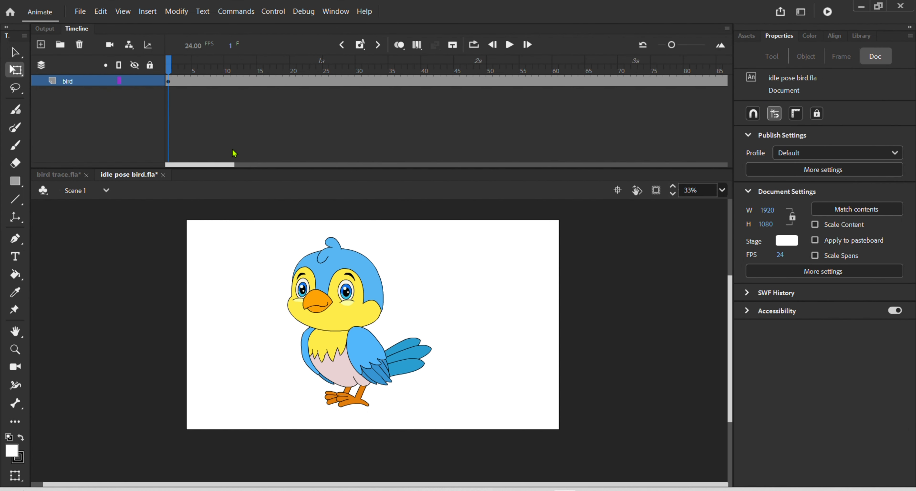
Step: Open the bird symbol and compare the poses at frame 1 and frame 46 for loop continuity
double_click(346, 378)
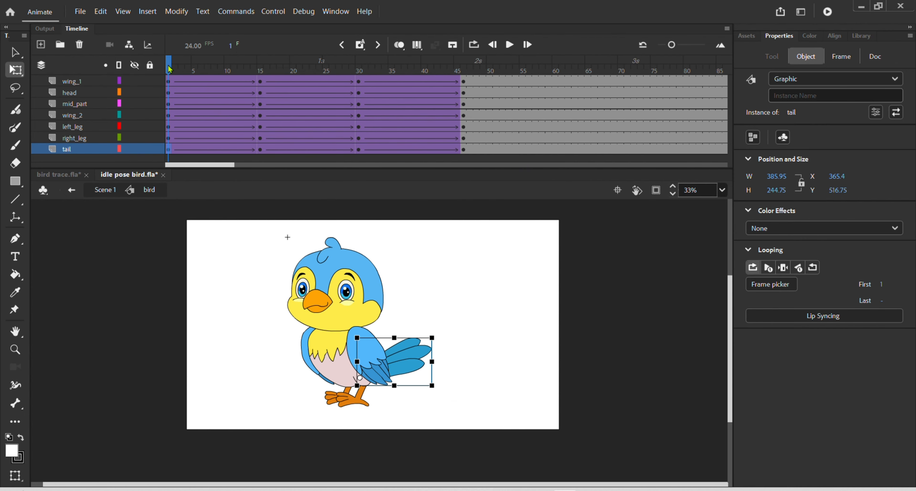
left_click_drag(170, 68, 470, 157)
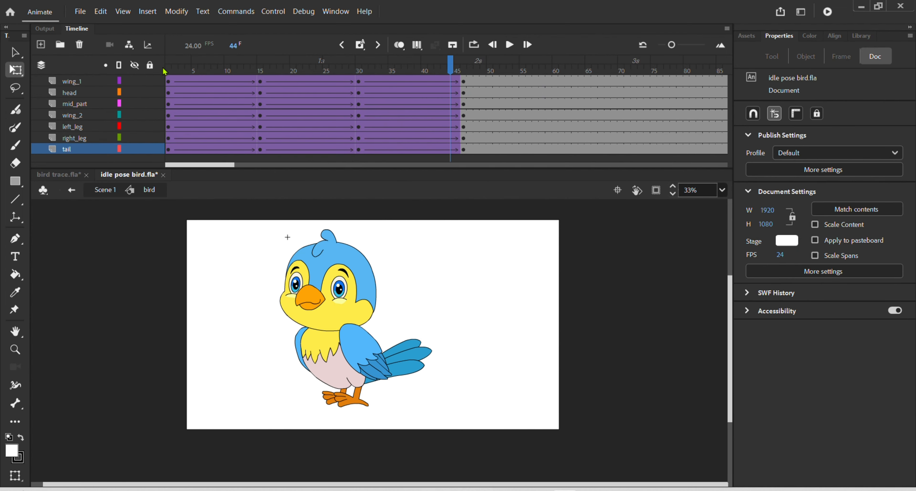
left_click(170, 69)
left_click(464, 71)
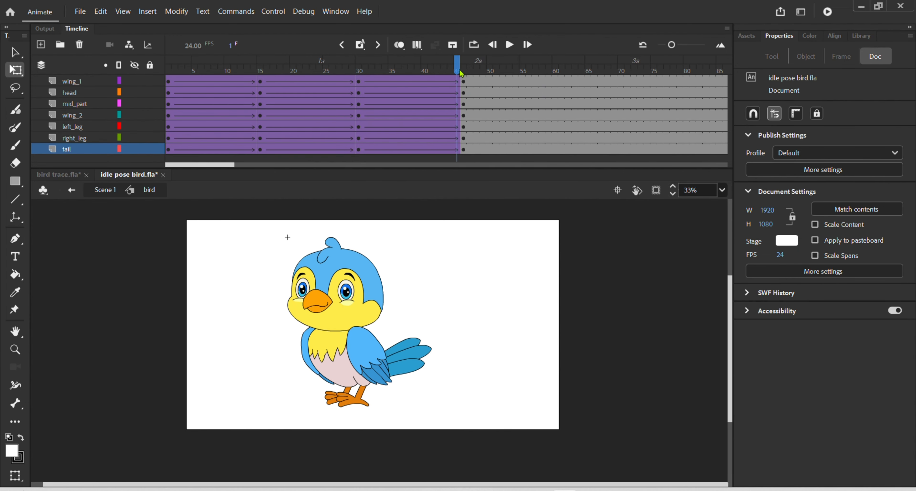
left_click(170, 71)
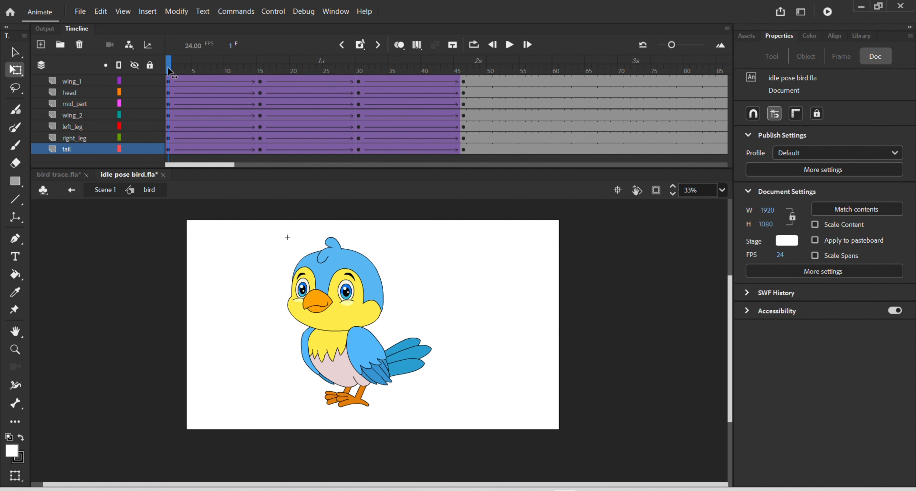
left_click(461, 71)
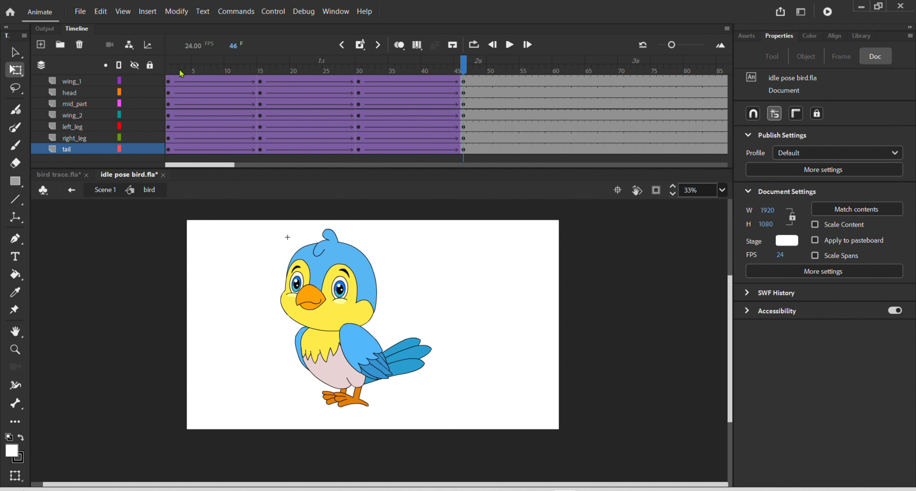
left_click(171, 72)
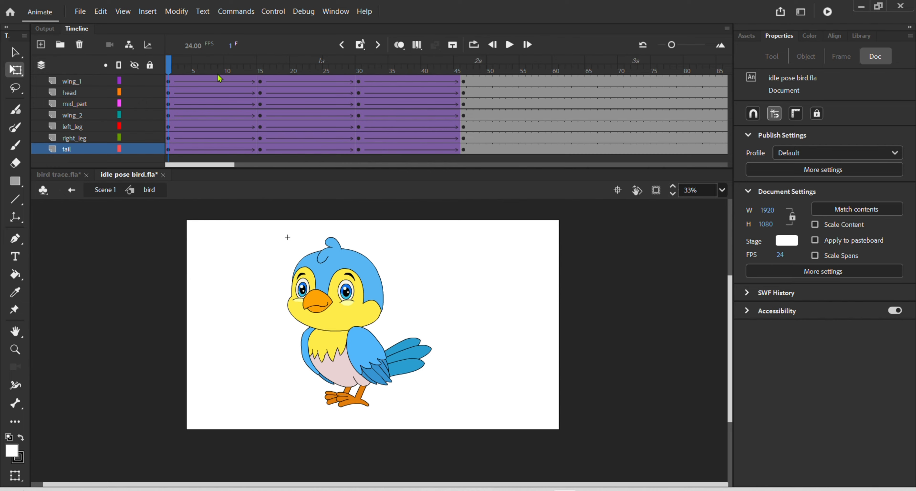
Step: Select frames 1 to 46 on all layers of the bird symbol
left_click_drag(168, 77, 469, 163)
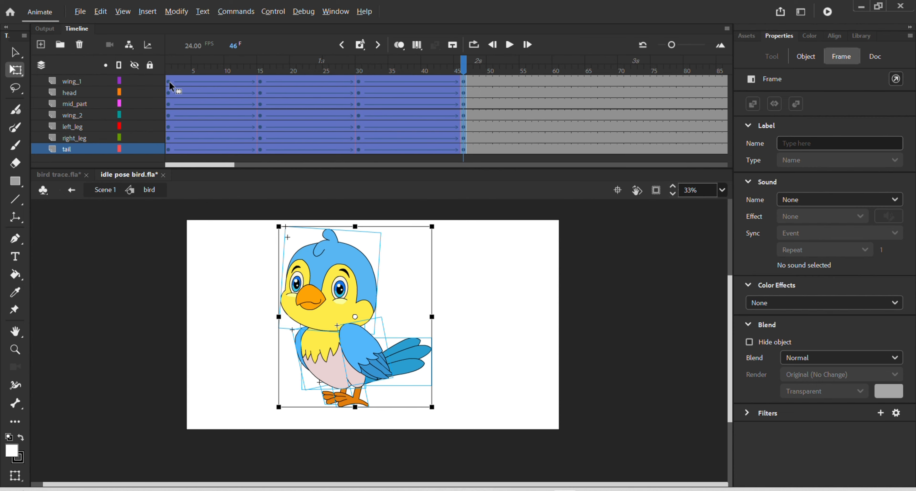
left_click_drag(172, 87, 527, 83)
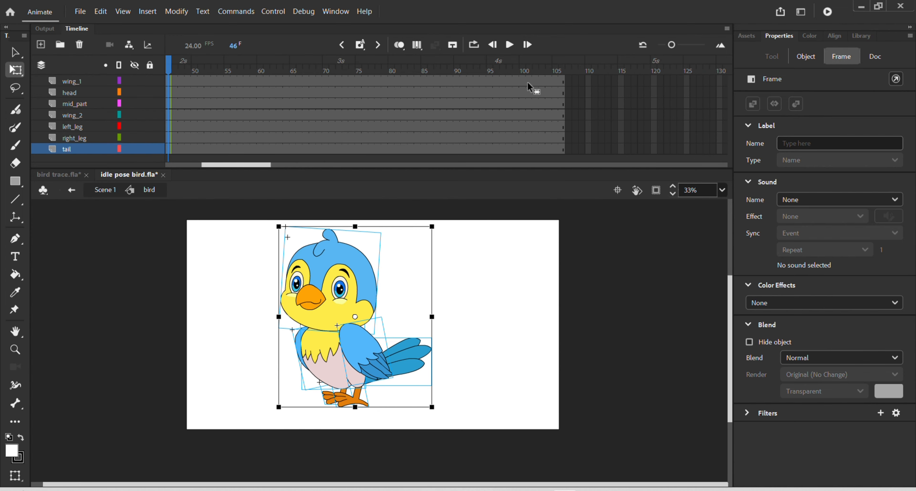